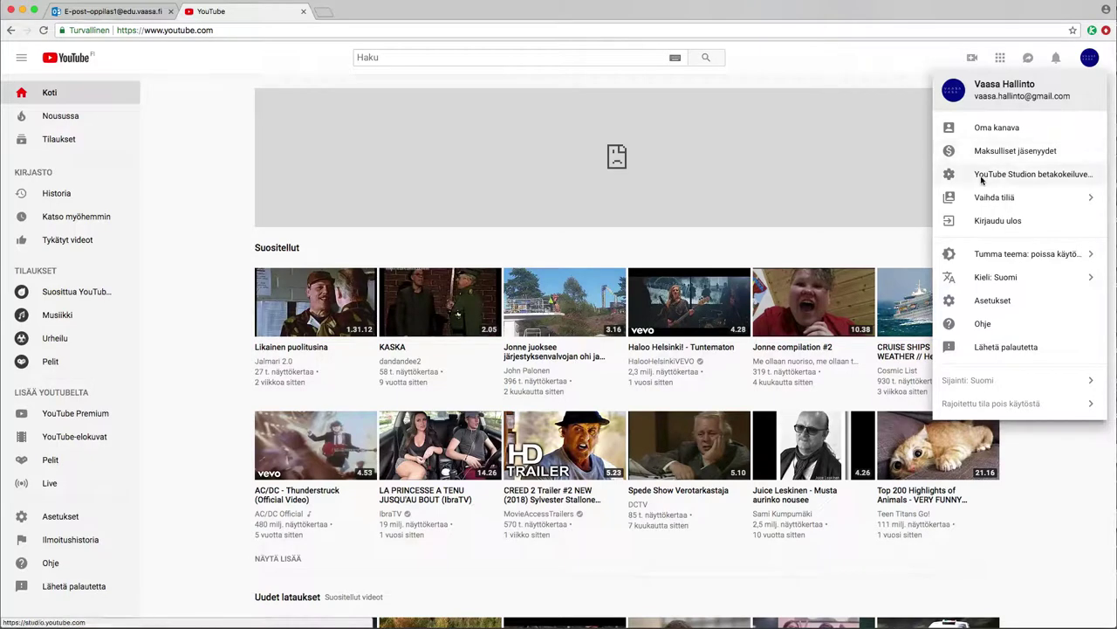
# Switch from the YouTube Studio beta to the classic Creator Studio, skipping the feedback survey, and open its live streaming events list.
pyautogui.click(1055, 178)
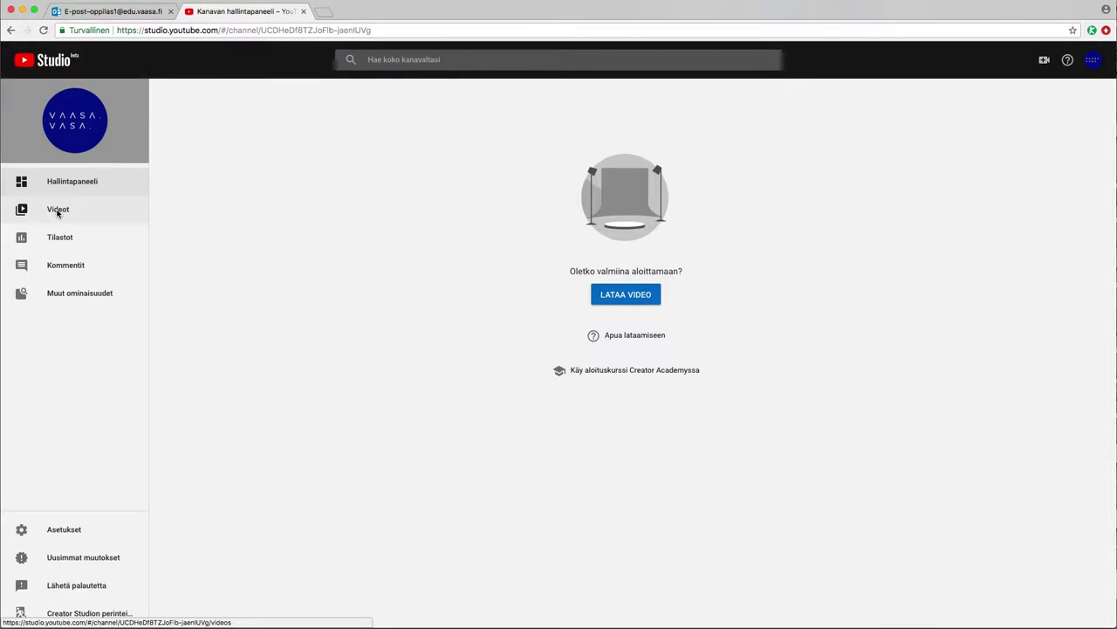
pyautogui.click(85, 612)
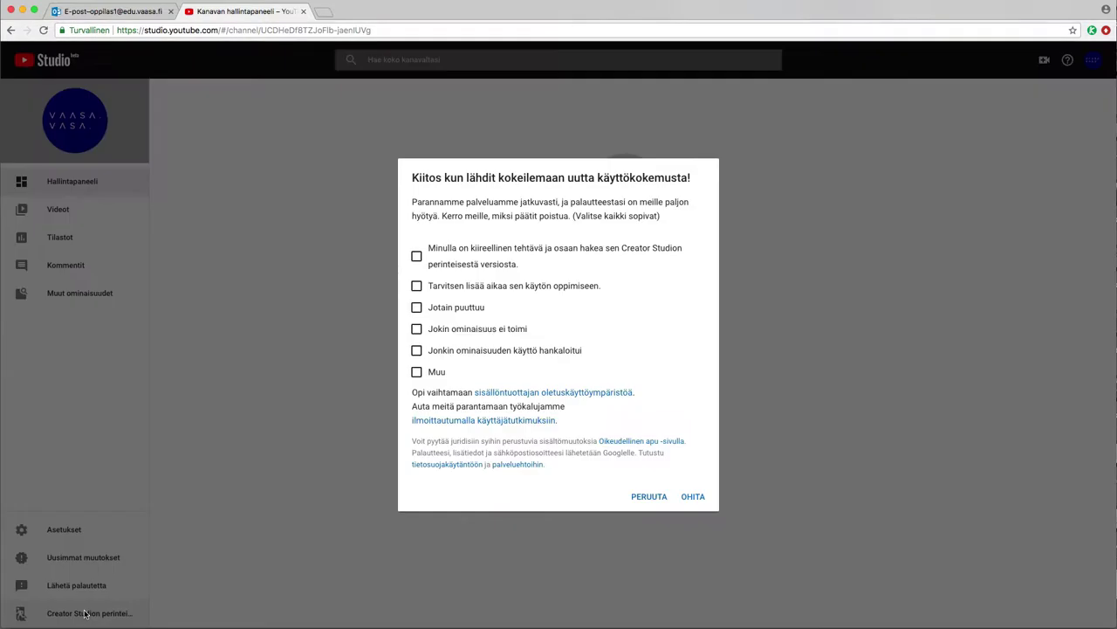
pyautogui.click(482, 329)
pyautogui.click(689, 513)
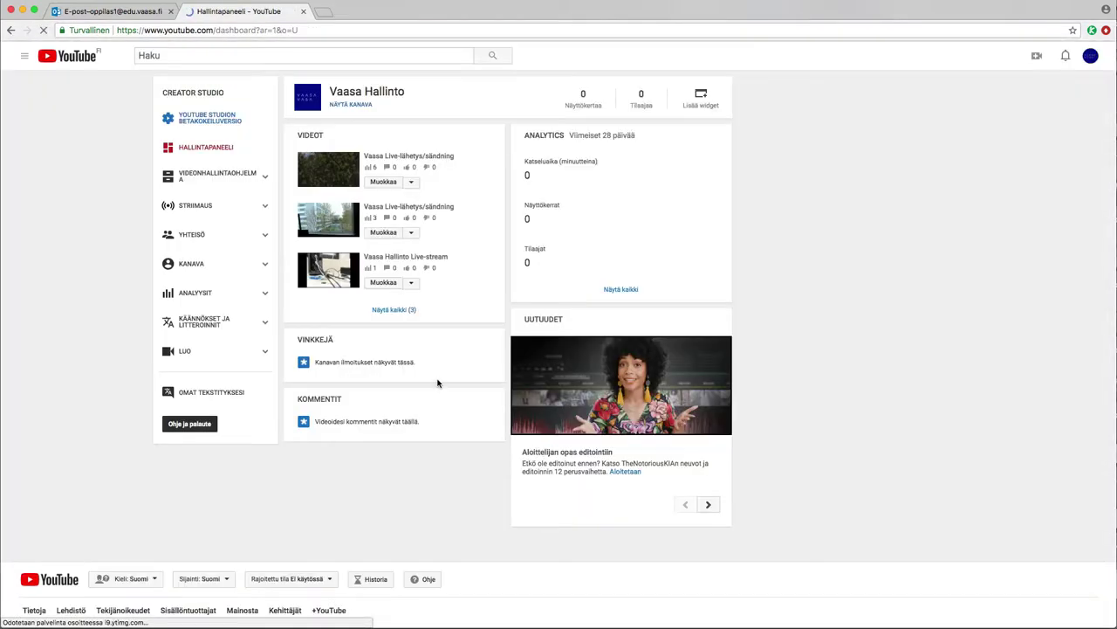
pyautogui.click(197, 210)
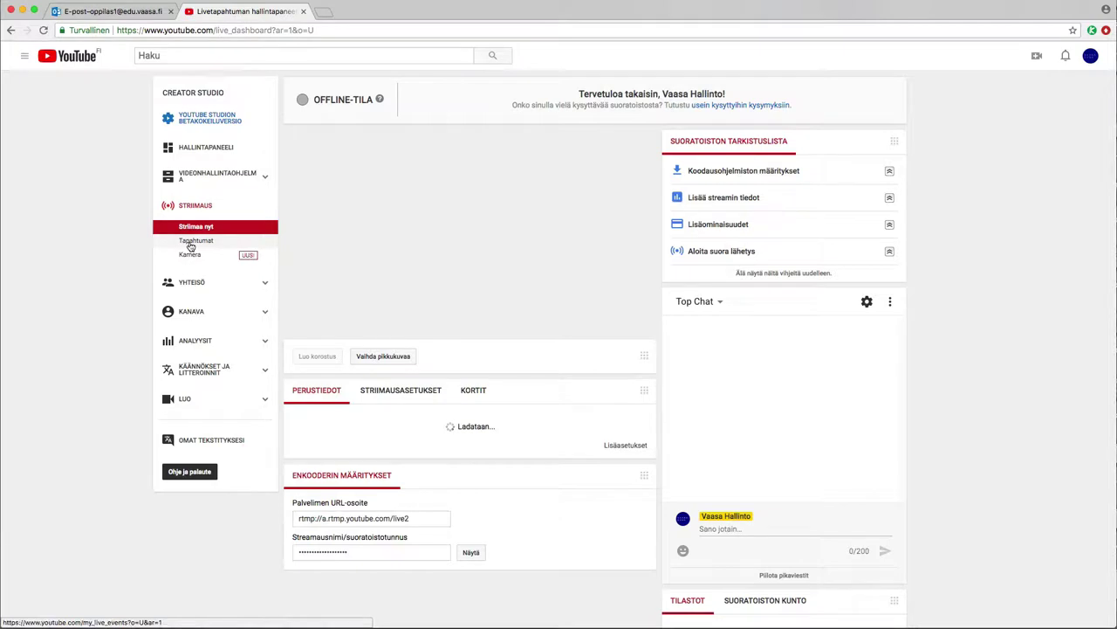
pyautogui.click(192, 241)
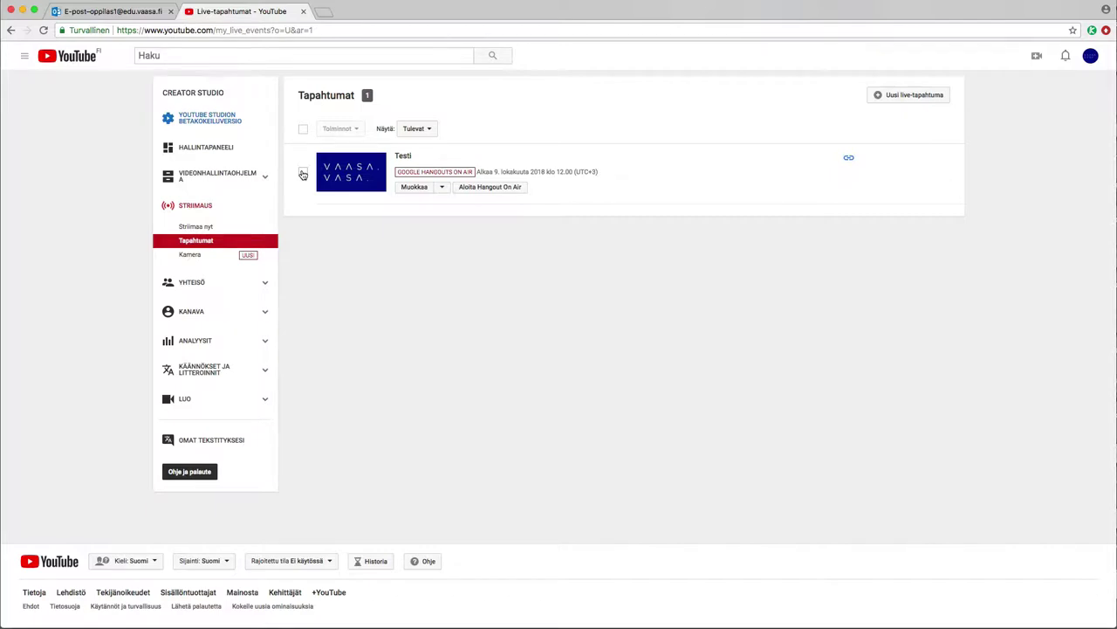
# Delete the existing "Testi" Hangouts On Air event permanently from the upcoming events.
pyautogui.click(443, 187)
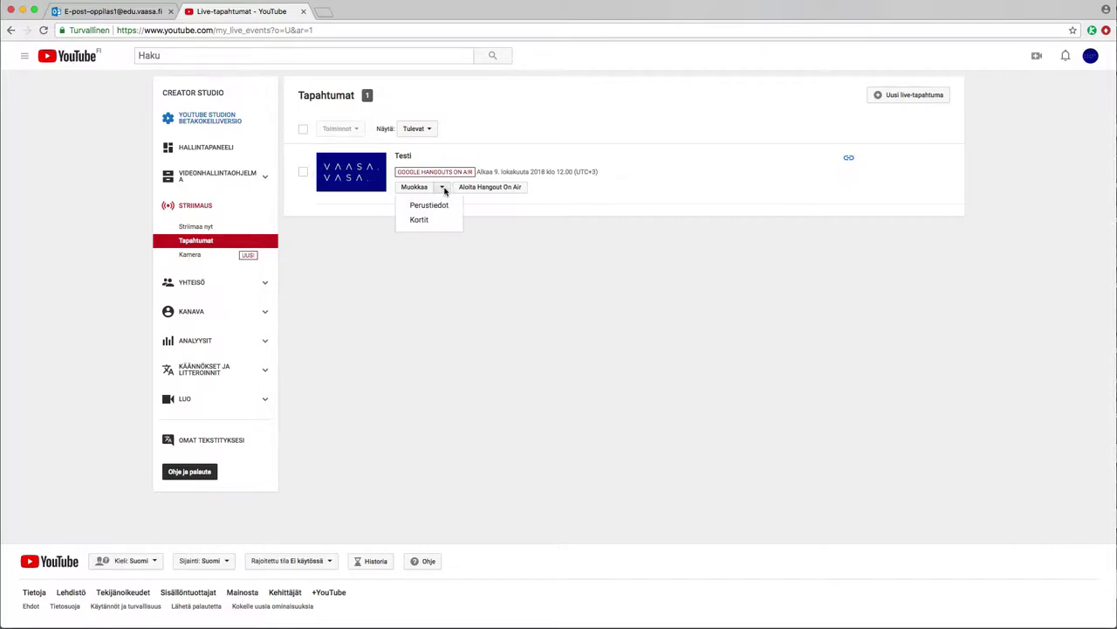
pyautogui.click(321, 225)
pyautogui.click(303, 172)
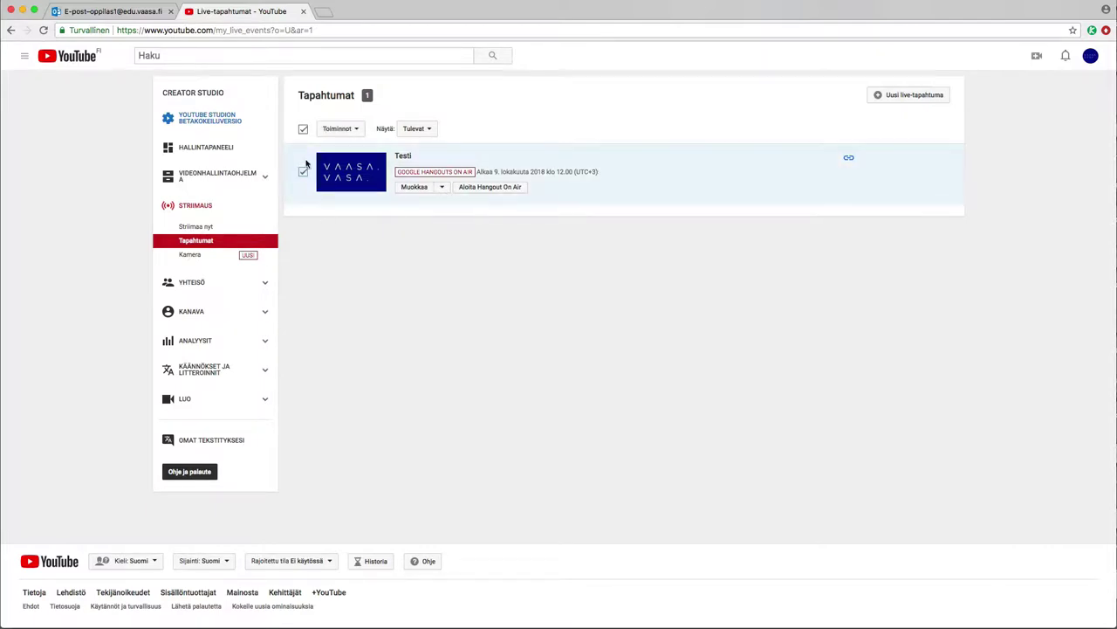
pyautogui.click(356, 129)
pyautogui.click(345, 255)
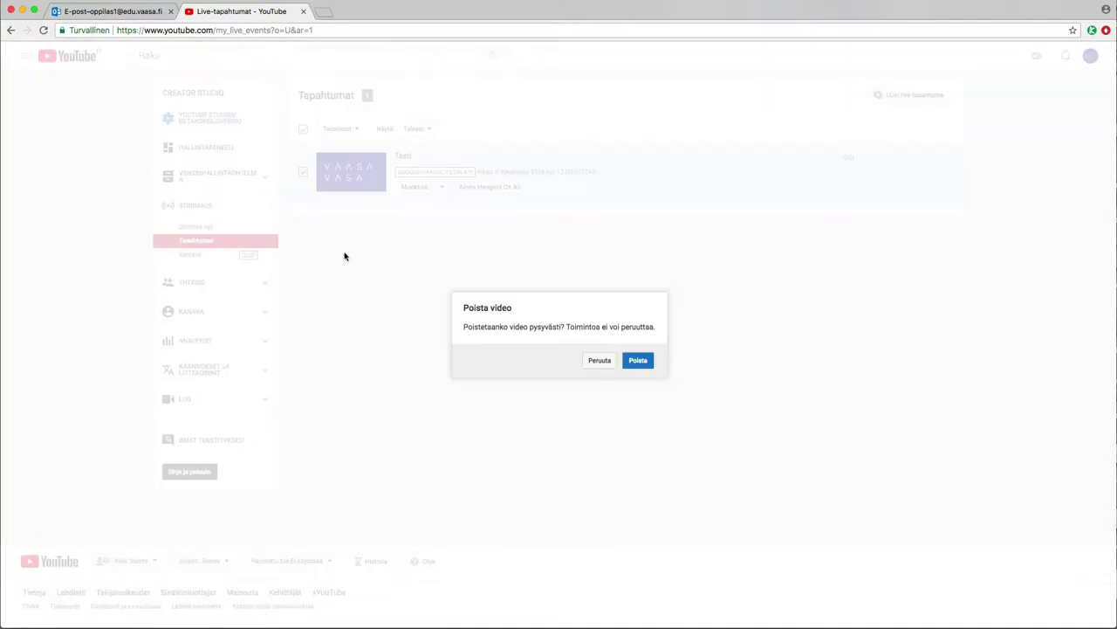
pyautogui.click(638, 360)
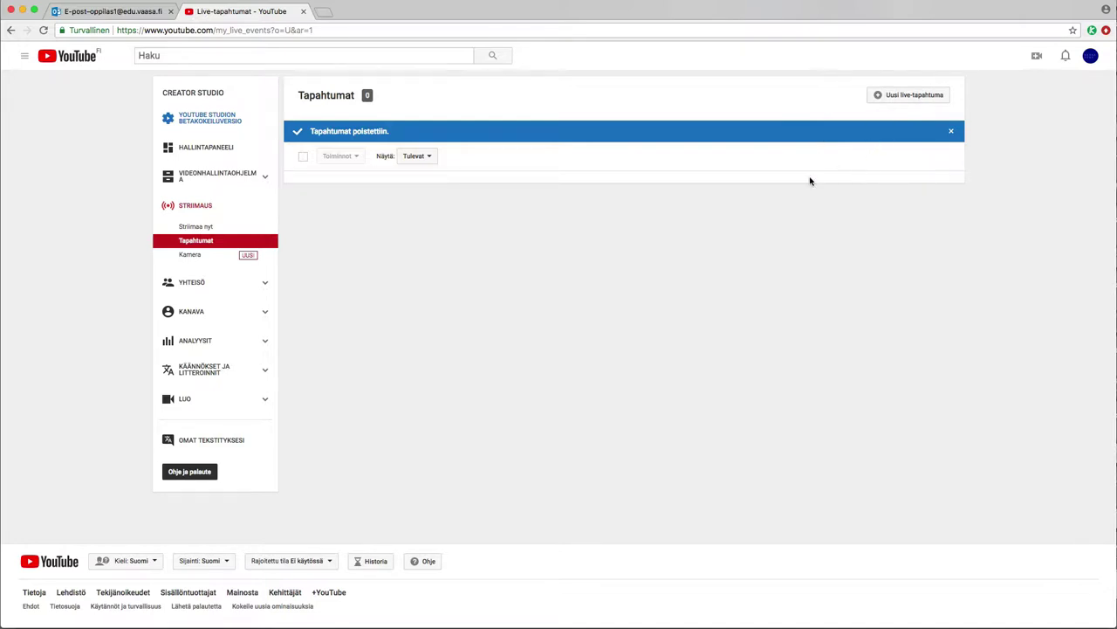
# Start a new live event of the custom type (Muokattu) and name it "testi".
pyautogui.click(917, 93)
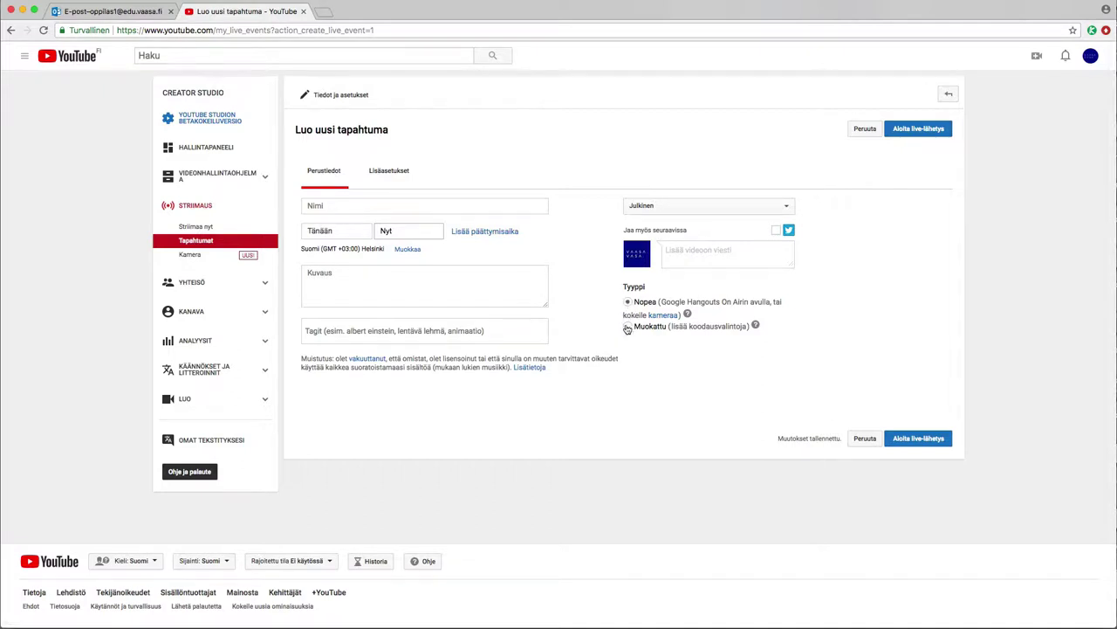
pyautogui.click(628, 326)
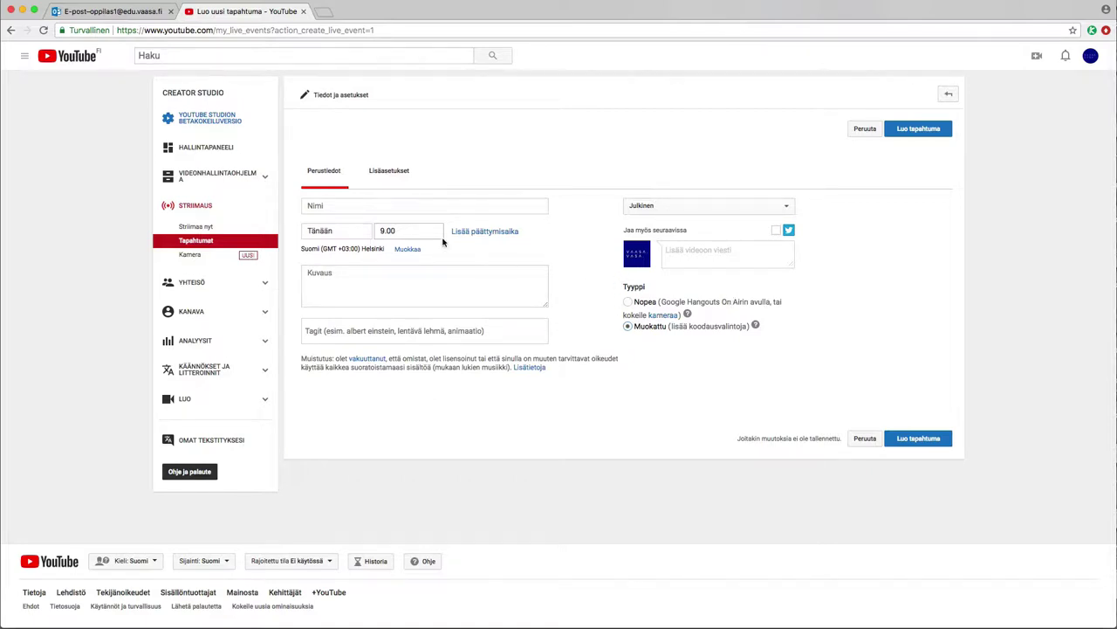
pyautogui.click(341, 205)
pyautogui.write('testi')
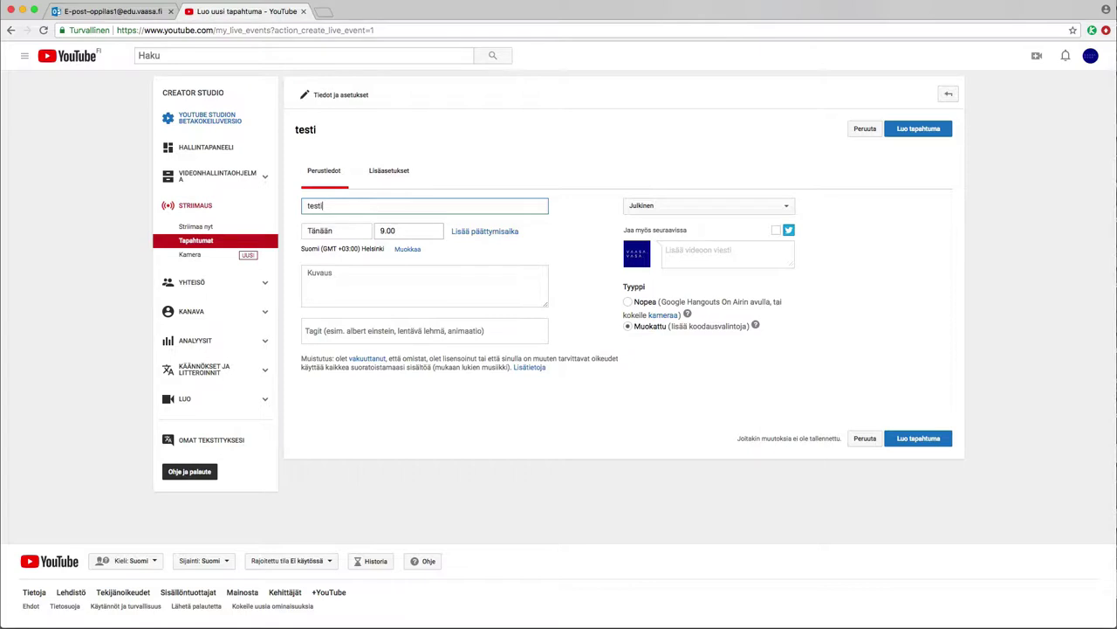
# Add an end time to the event's schedule and set it to 9.02.
pyautogui.click(330, 232)
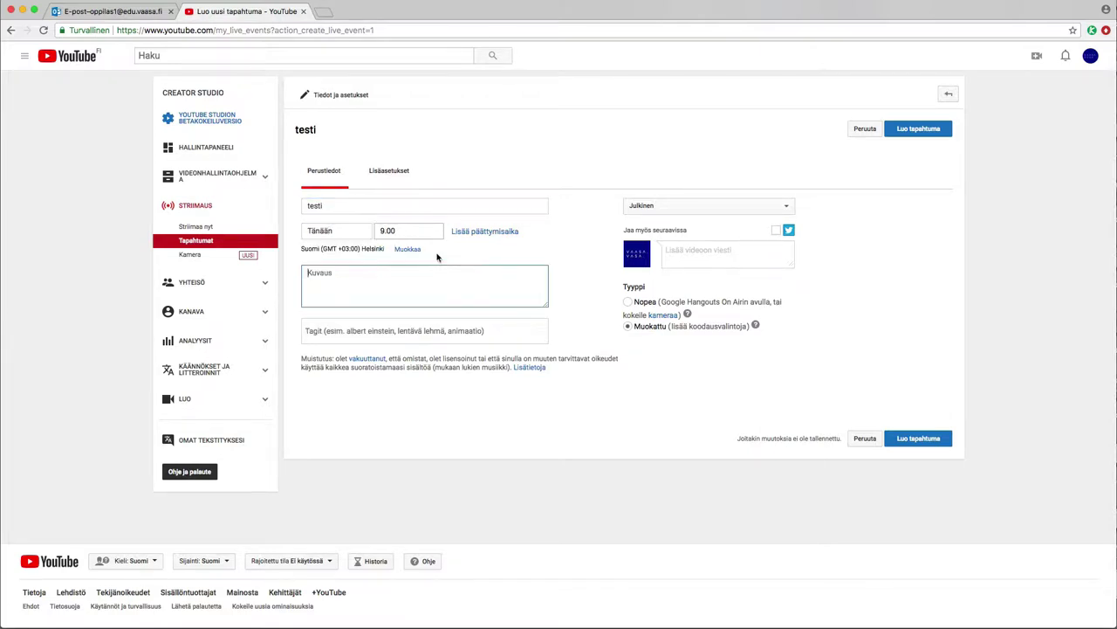
pyautogui.click(427, 234)
pyautogui.click(522, 256)
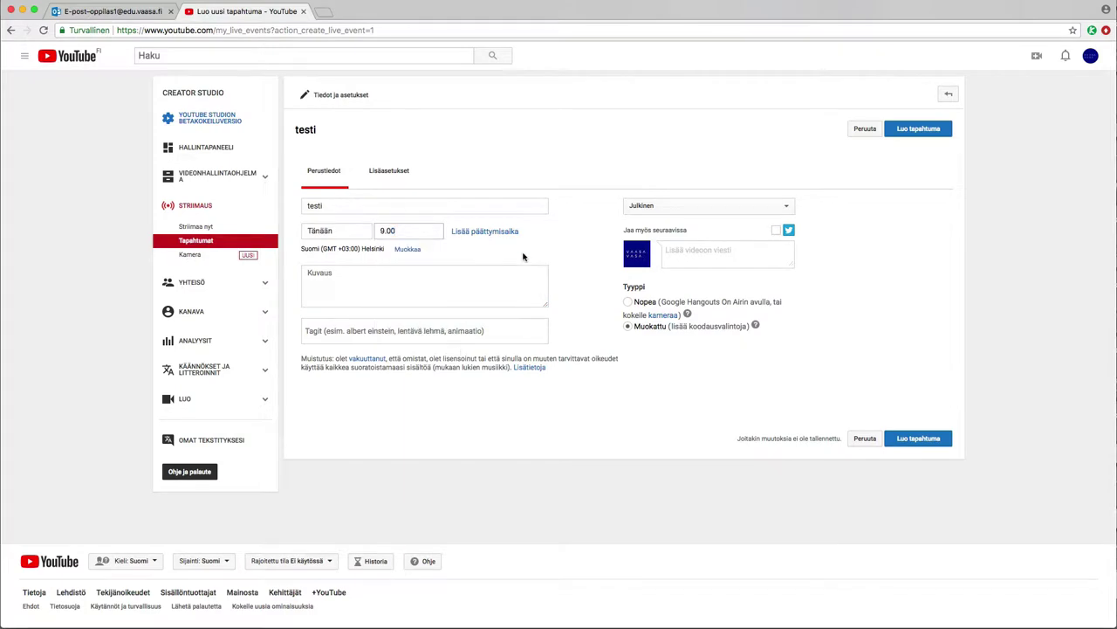
pyautogui.click(485, 230)
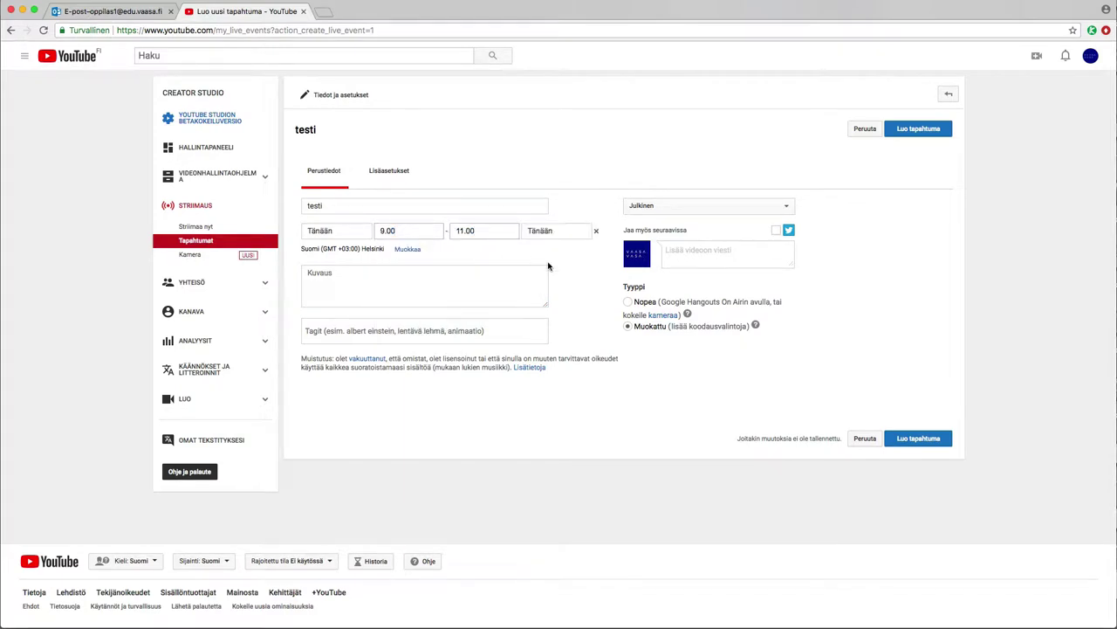
pyautogui.click(456, 232)
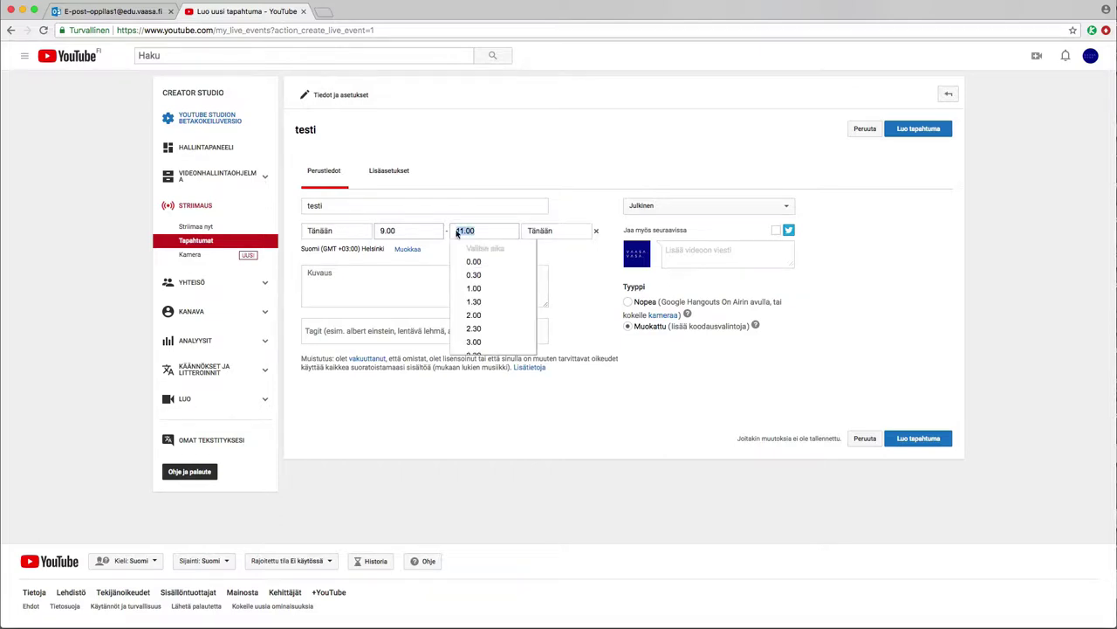
pyautogui.write('9.023')
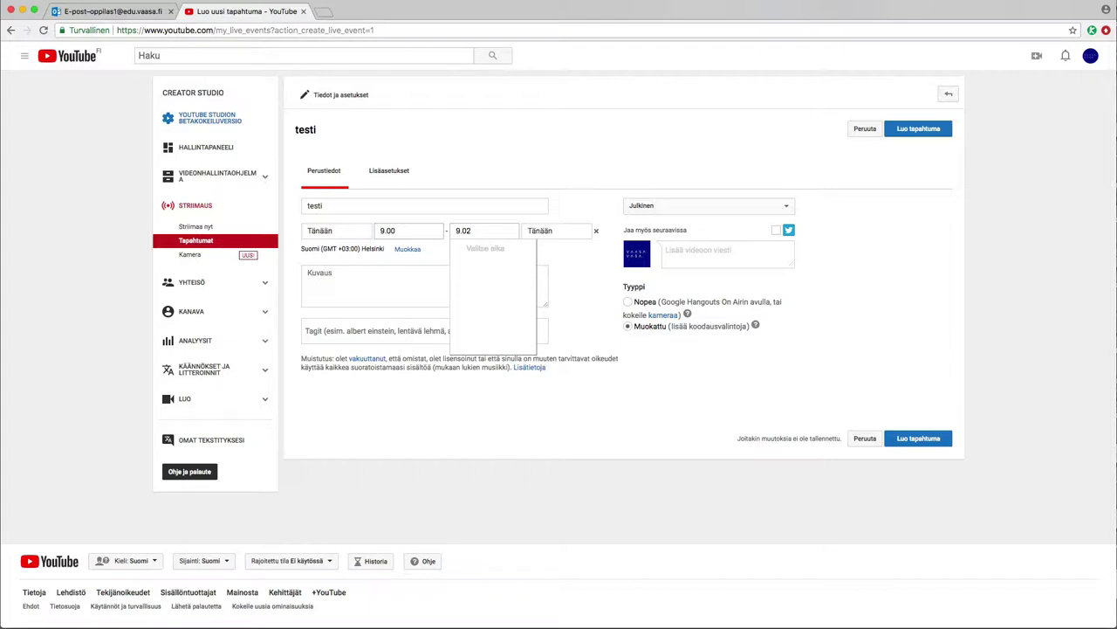
pyautogui.click(411, 459)
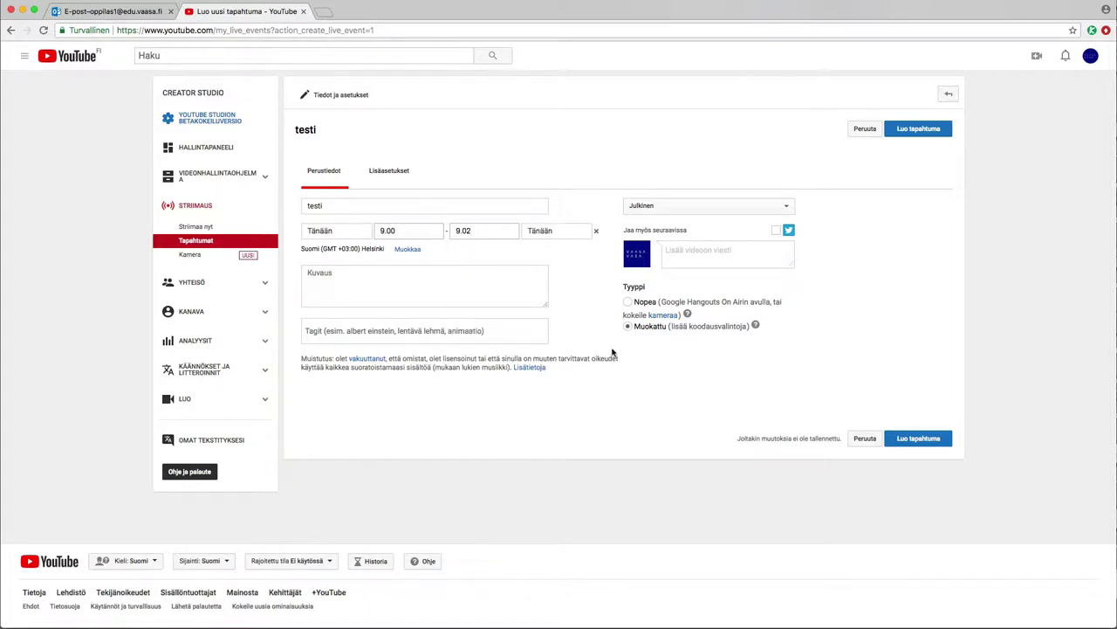
# In the advanced settings, turn off both event promotion options and set the archived video to unlisted (piilotettu) once the stream ends.
pyautogui.click(397, 175)
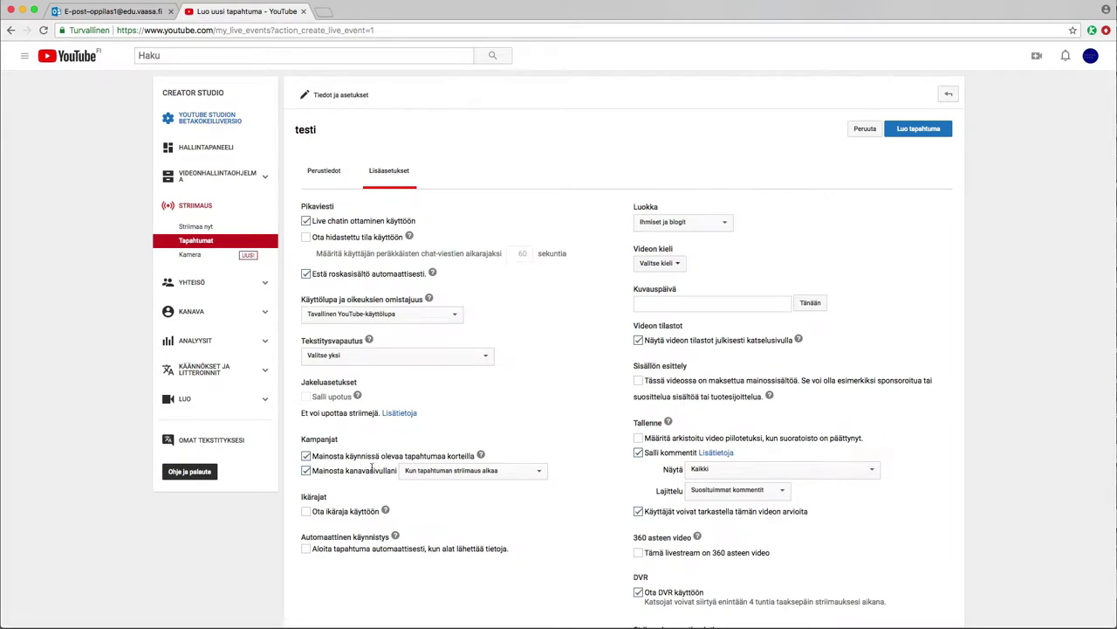
pyautogui.click(305, 473)
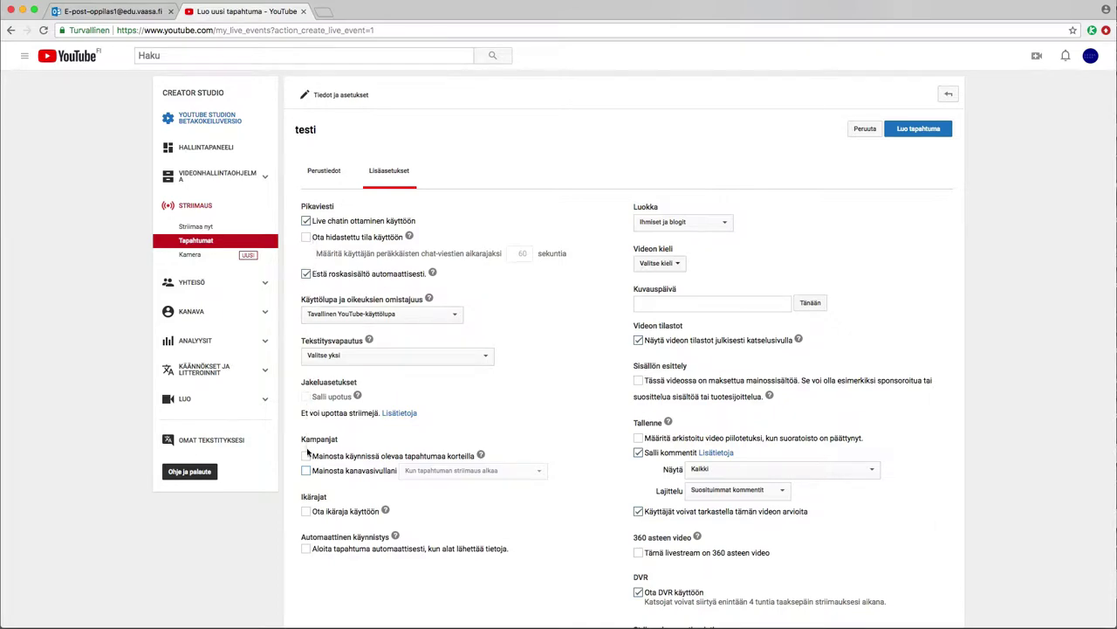
pyautogui.scroll(-2, 647, 271)
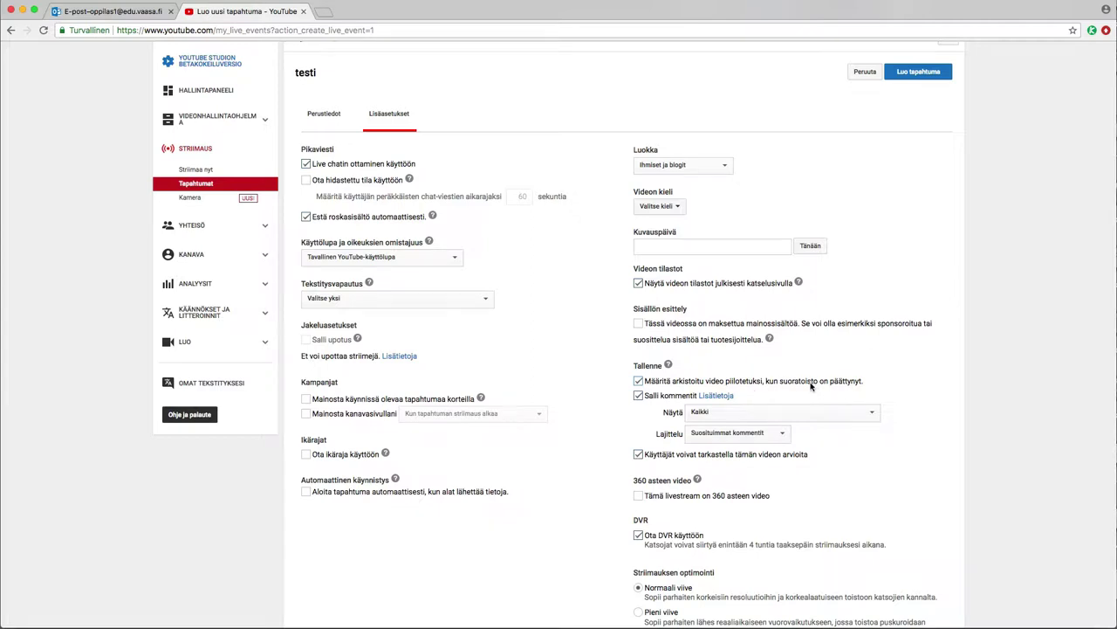
# Keep comments allowed on the recording and create the live event.
pyautogui.click(640, 397)
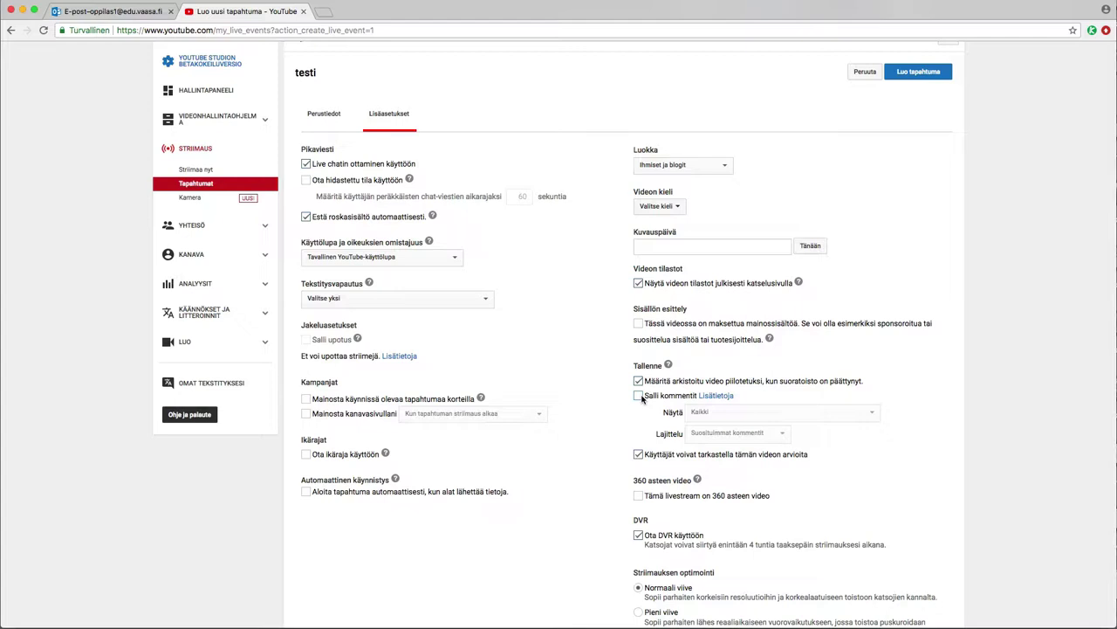
pyautogui.click(641, 398)
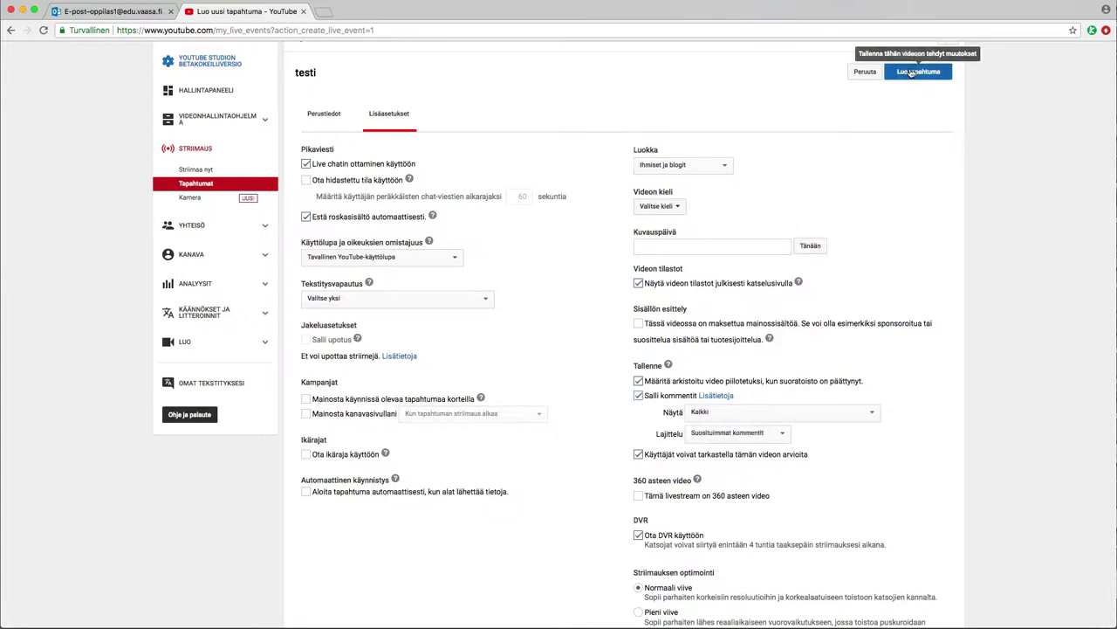
pyautogui.click(911, 71)
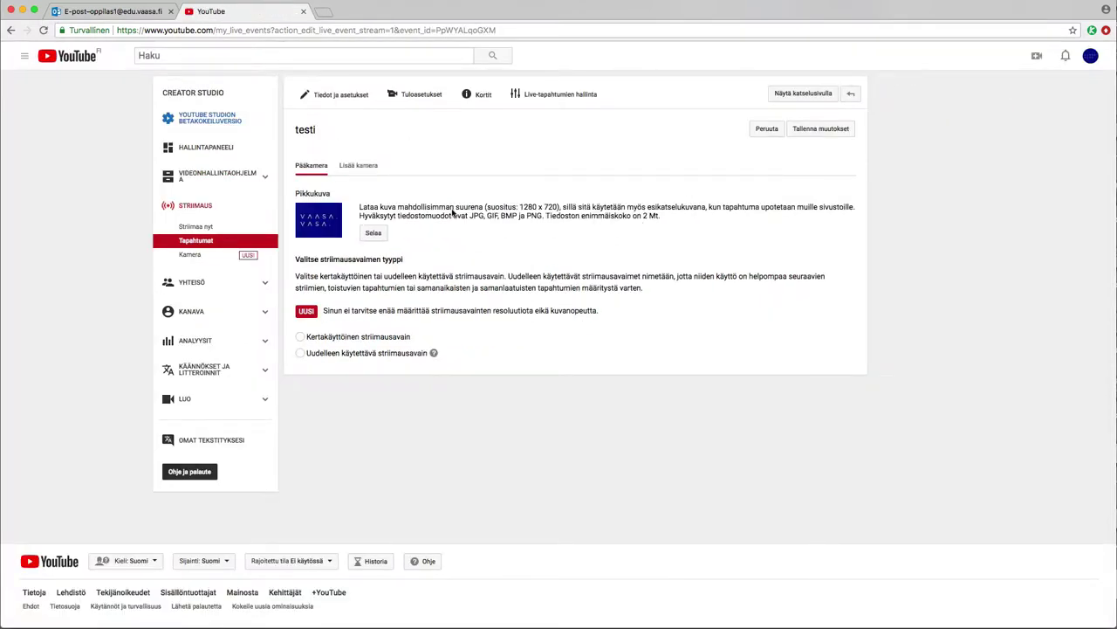
# Examine the new event's basic information, ingestion settings and live control room, ending on its basic information.
pyautogui.click(337, 96)
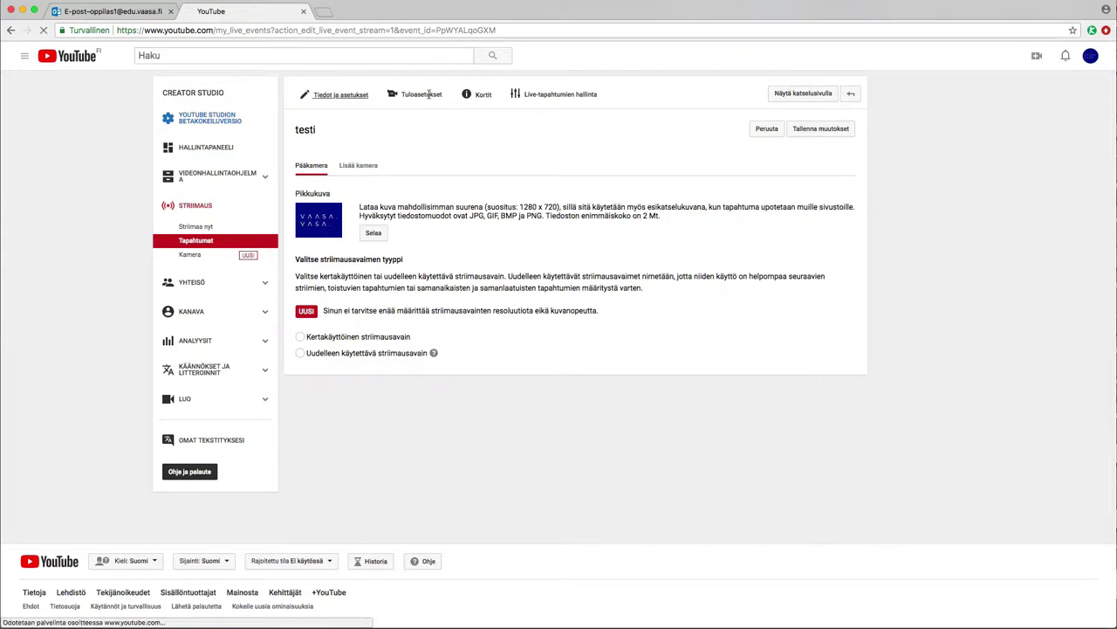
pyautogui.click(429, 98)
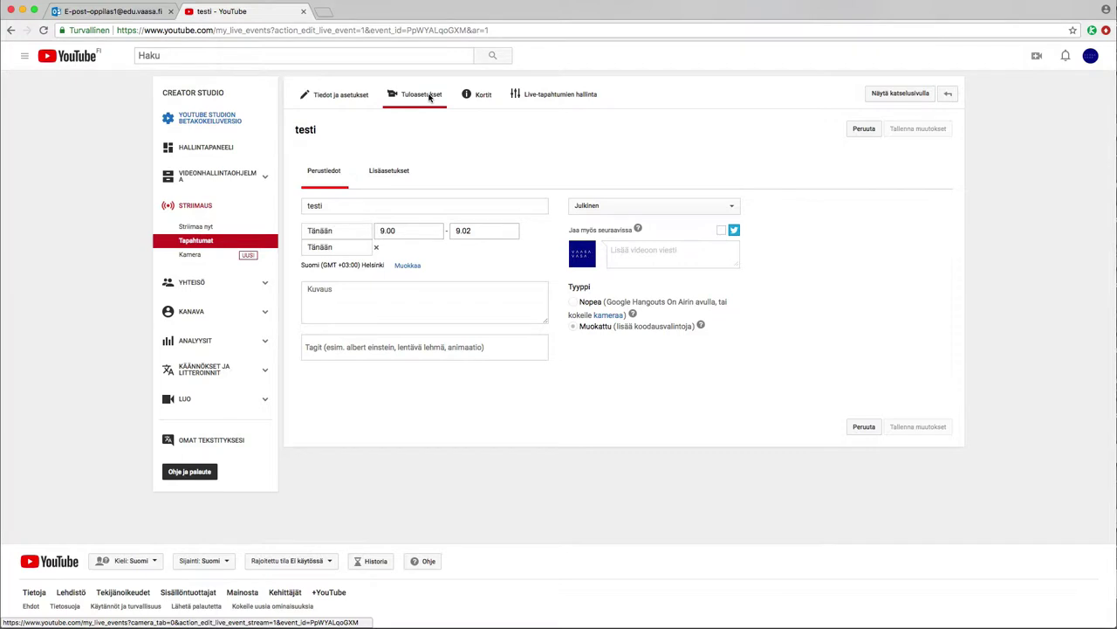
pyautogui.click(429, 98)
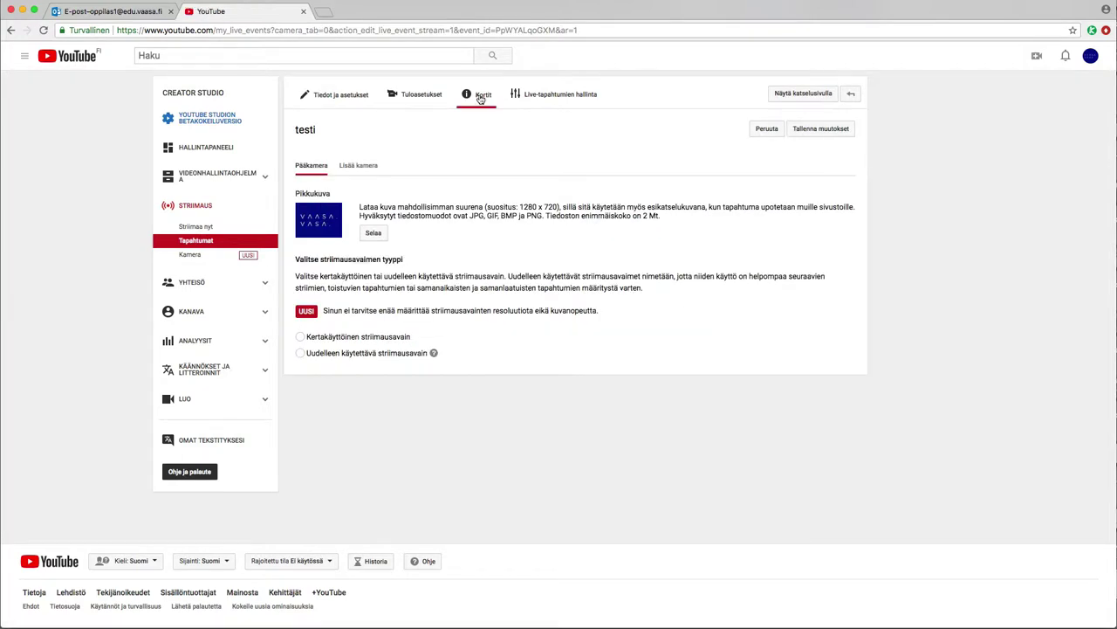
pyautogui.click(539, 98)
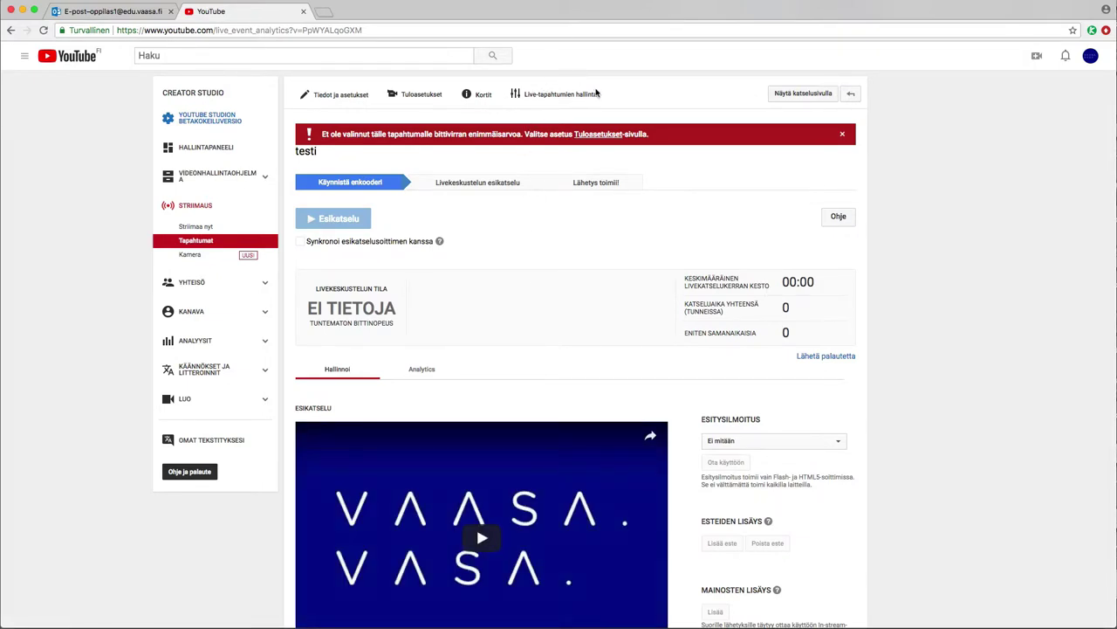
pyautogui.scroll(-2, 575, 238)
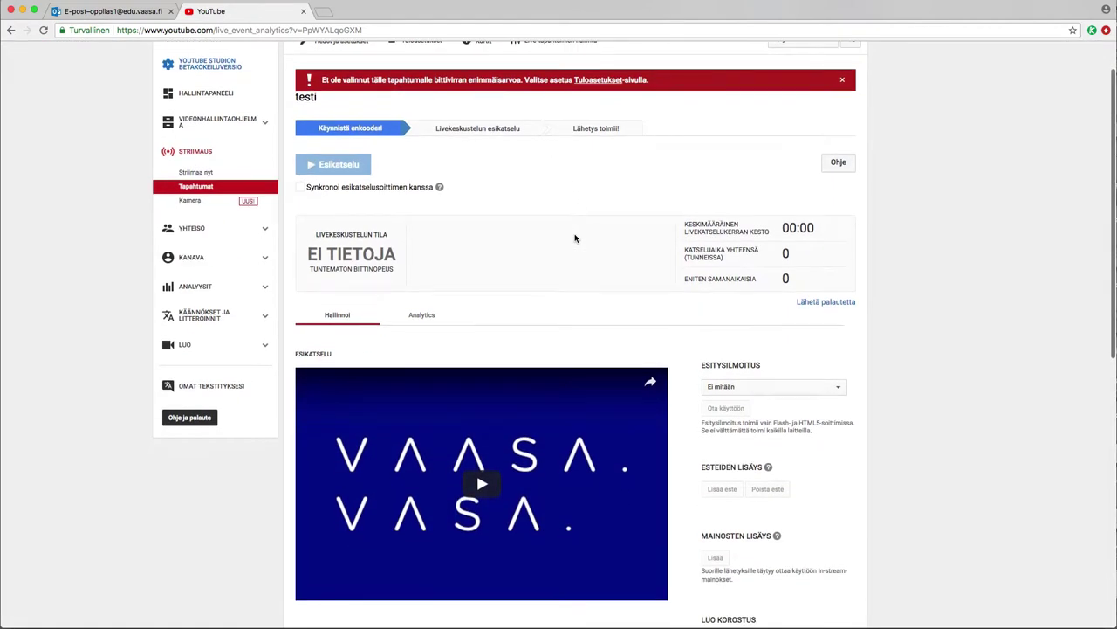
pyautogui.scroll(-3, 574, 238)
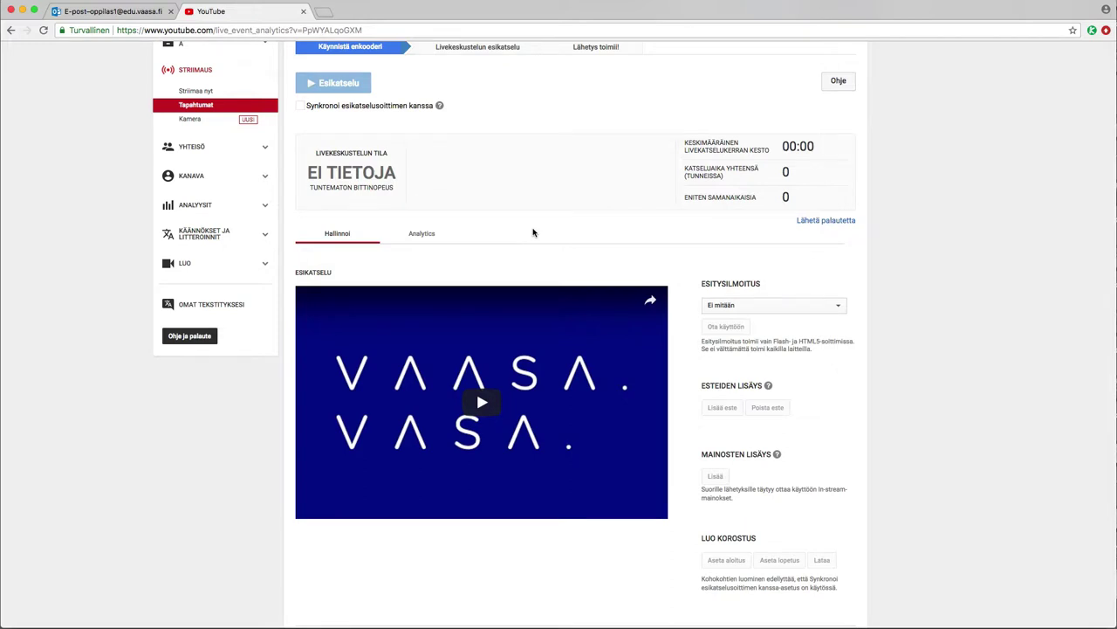
pyautogui.scroll(5, 531, 232)
pyautogui.click(343, 94)
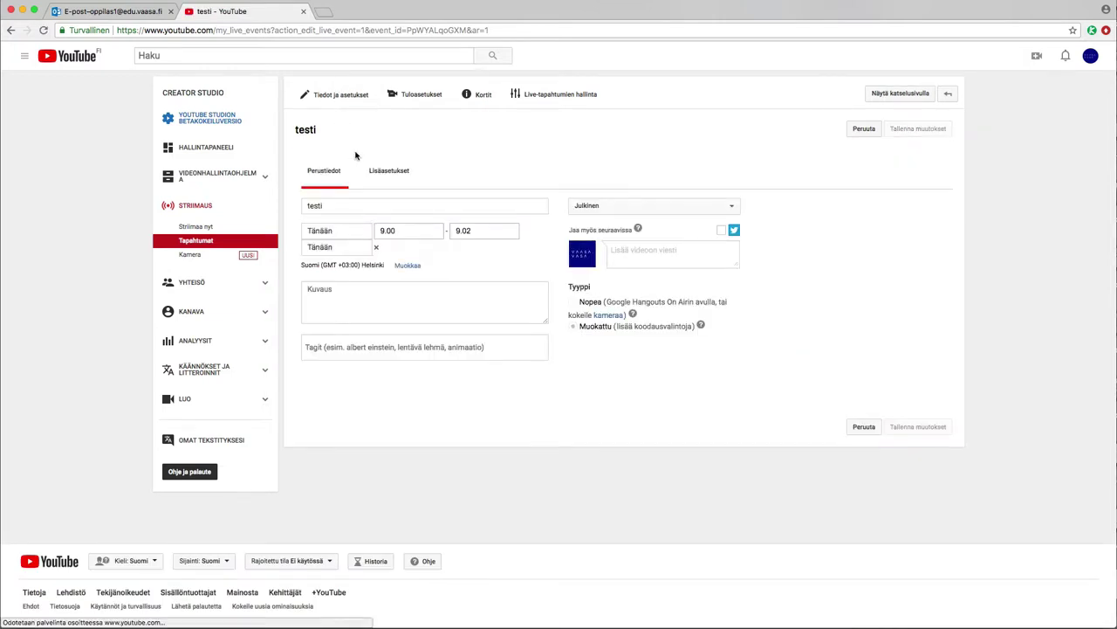
# Open the "testi" event's watch page from the events list, select its web address, and return to the list.
pyautogui.click(192, 244)
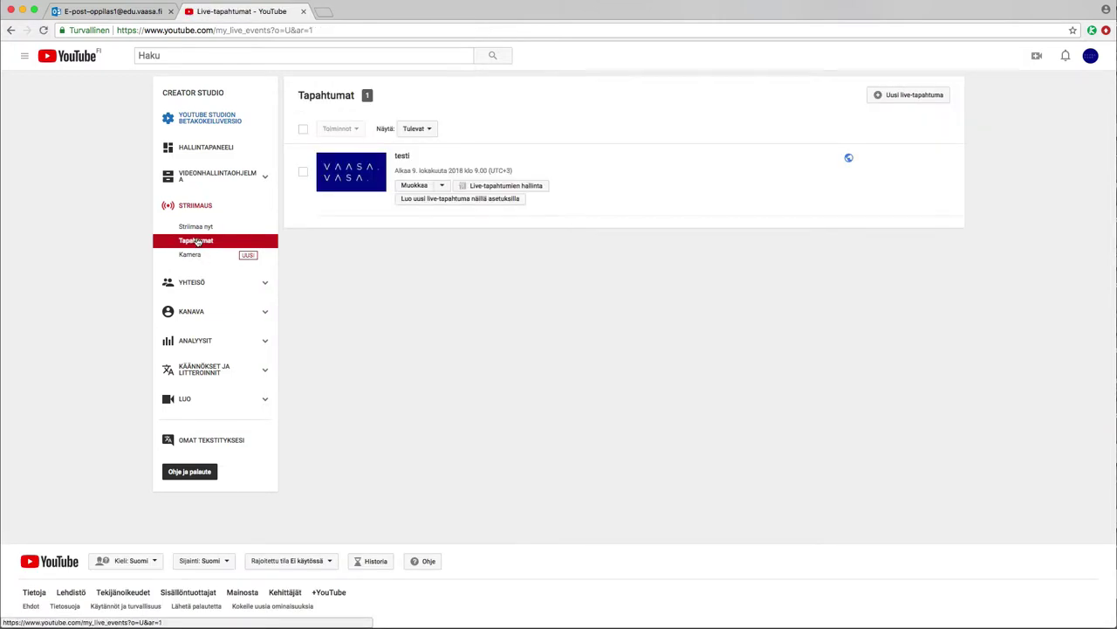
pyautogui.click(401, 158)
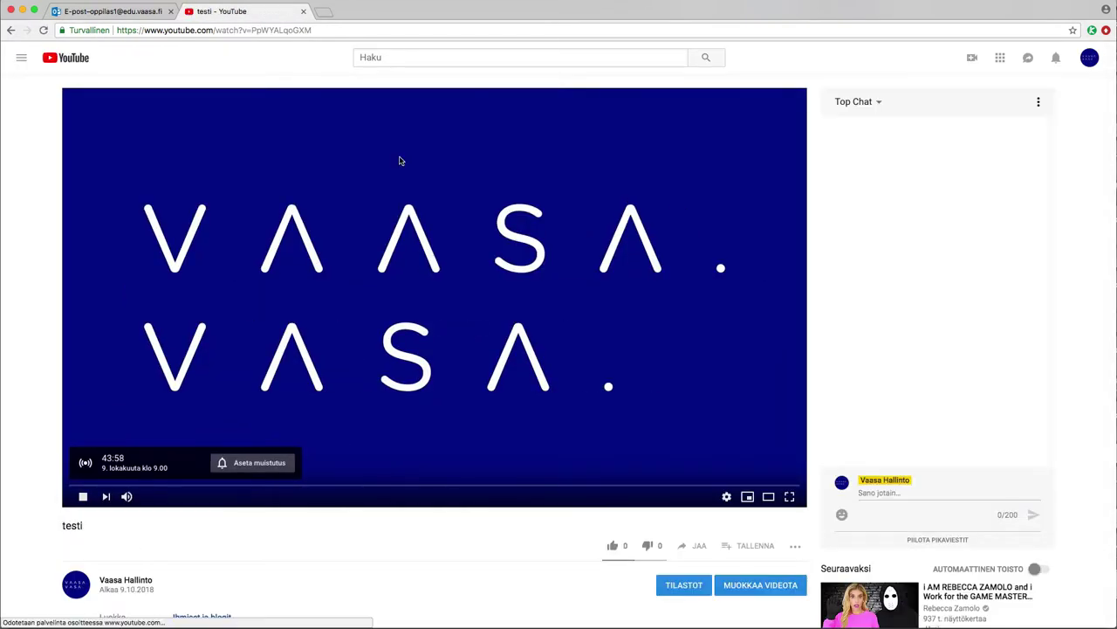
pyautogui.click(325, 32)
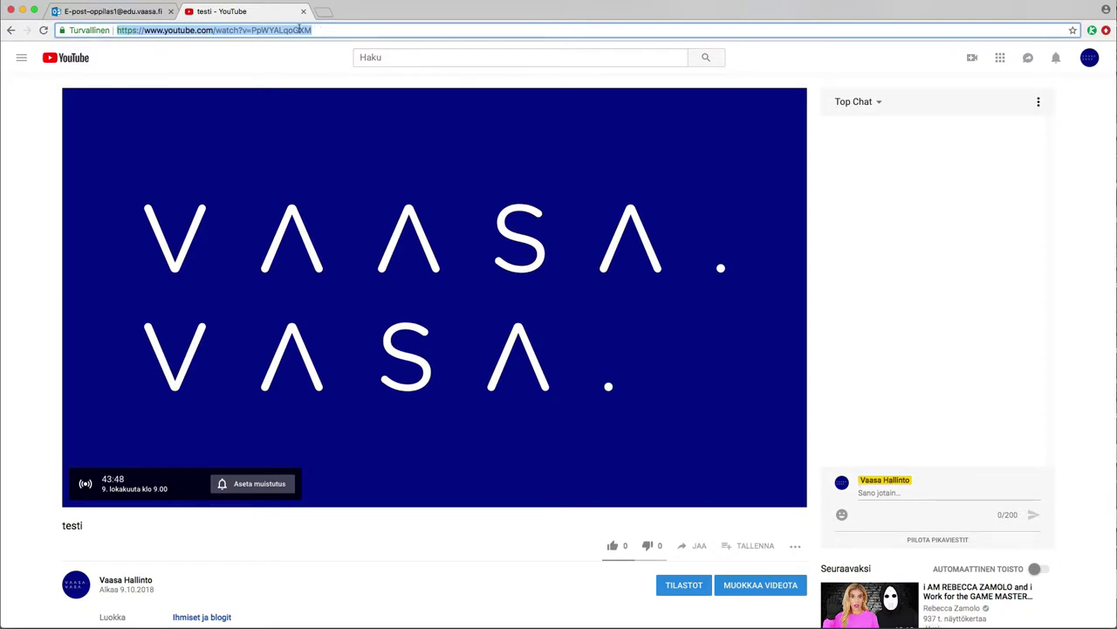
pyautogui.click(10, 30)
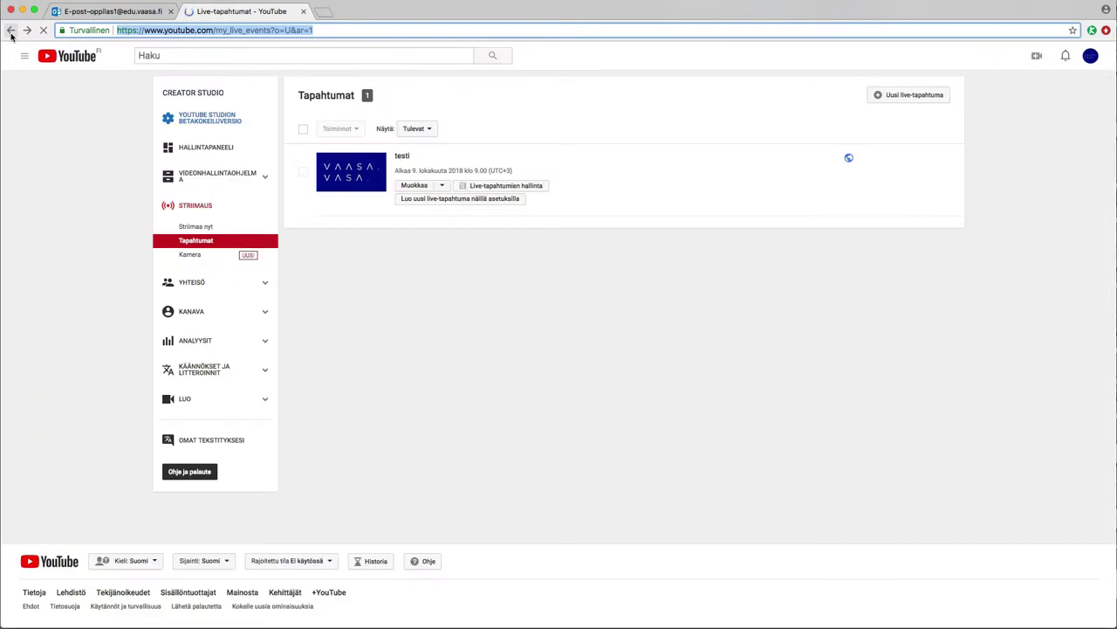
# Edit the "testi" event to change its visibility to unlisted (Piilotettu) and save the changes.
pyautogui.click(418, 186)
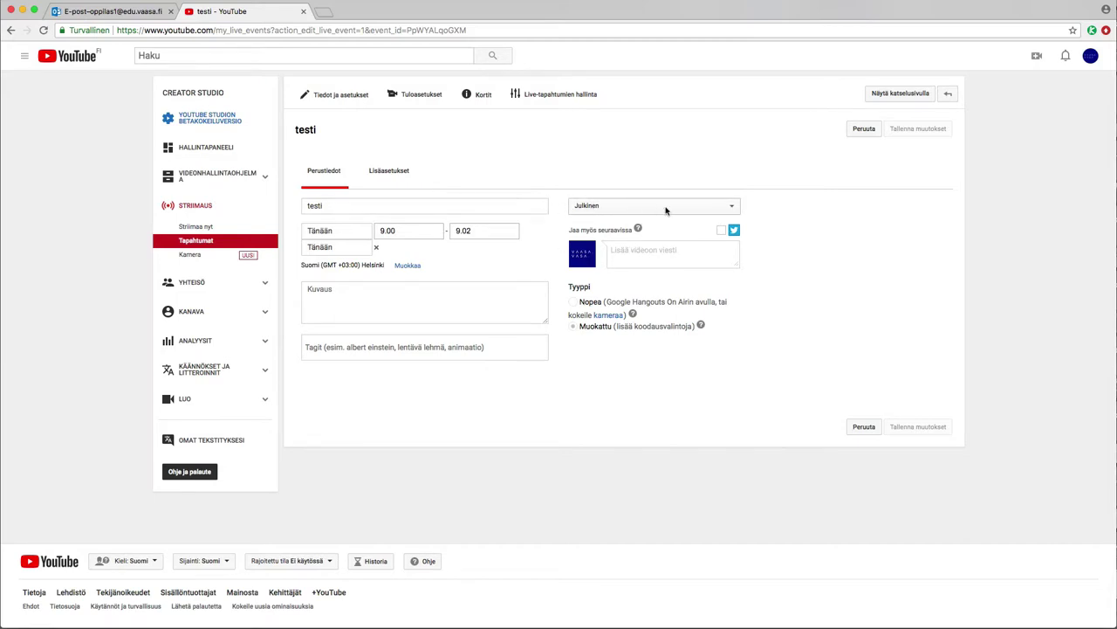
pyautogui.click(665, 208)
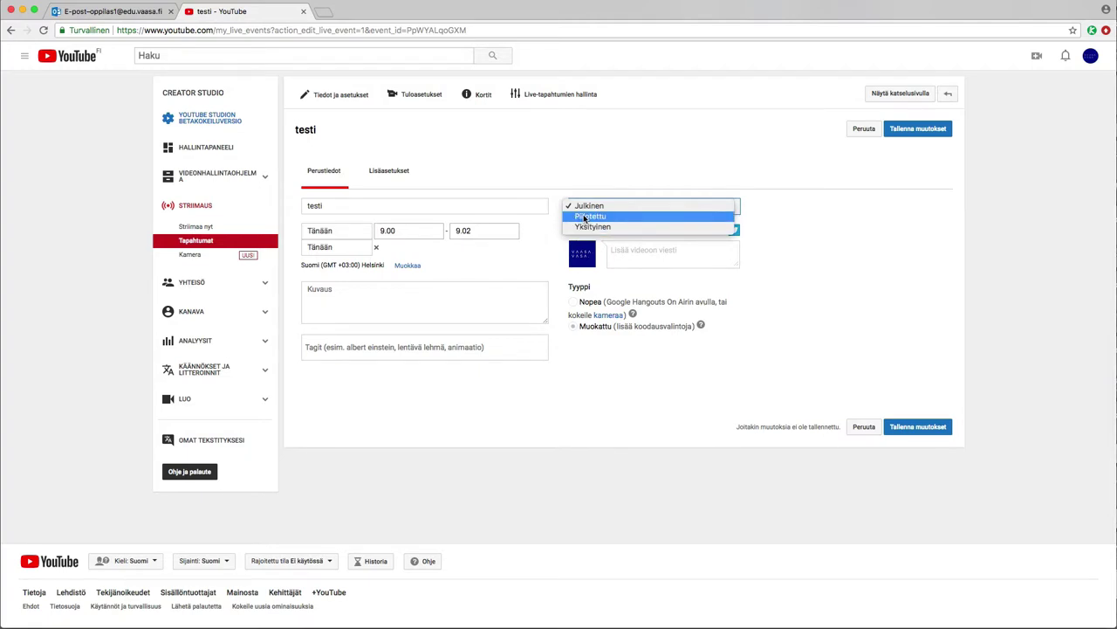
pyautogui.click(585, 216)
pyautogui.click(650, 210)
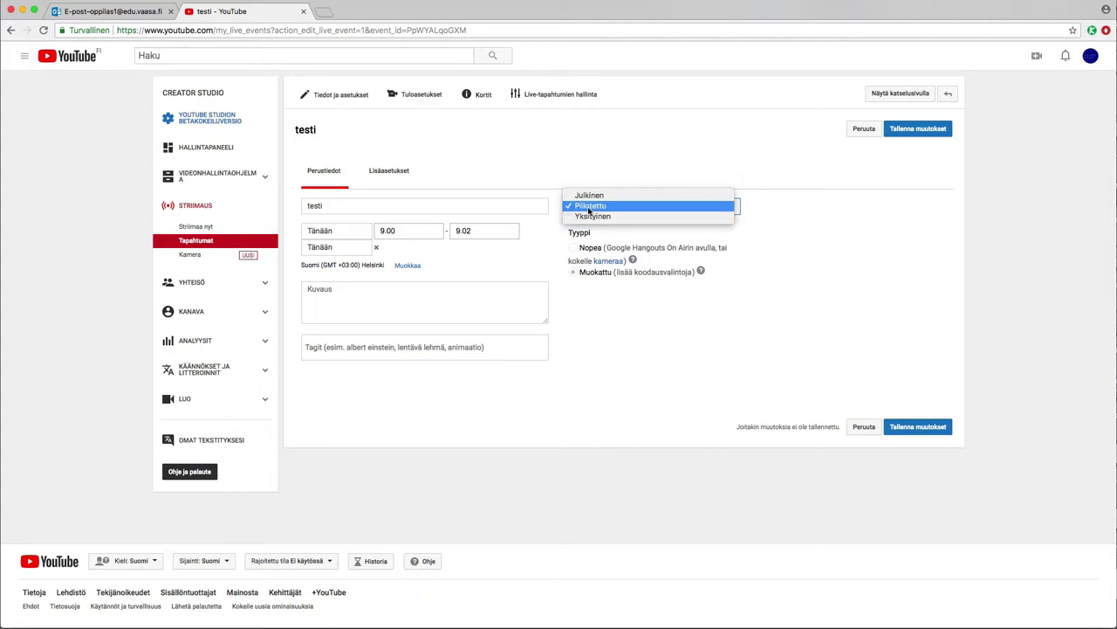
pyautogui.click(590, 209)
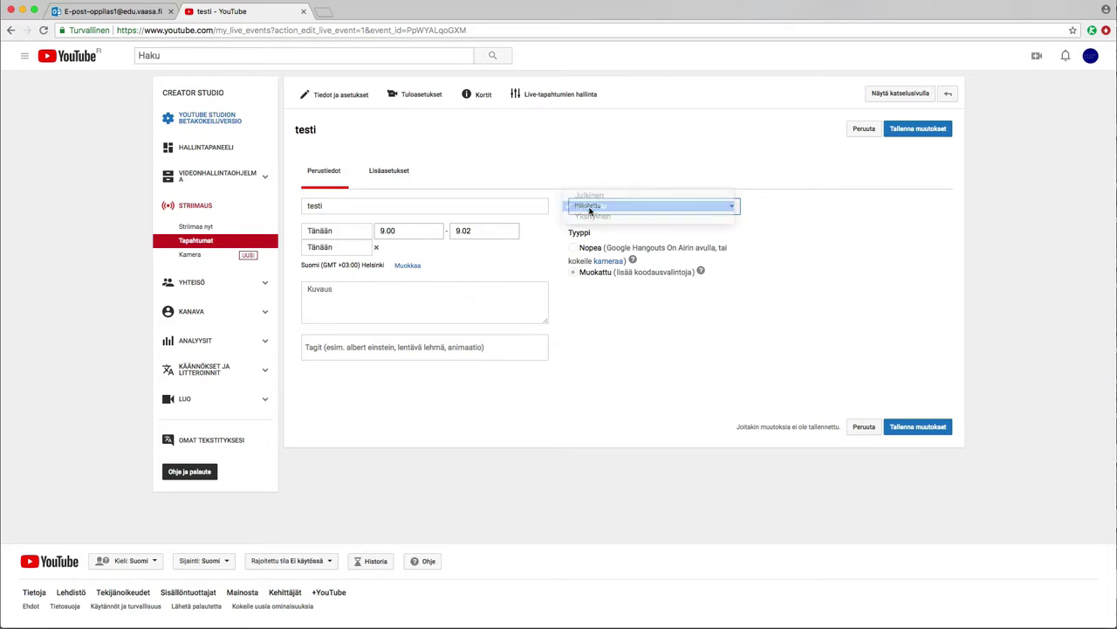
pyautogui.click(919, 129)
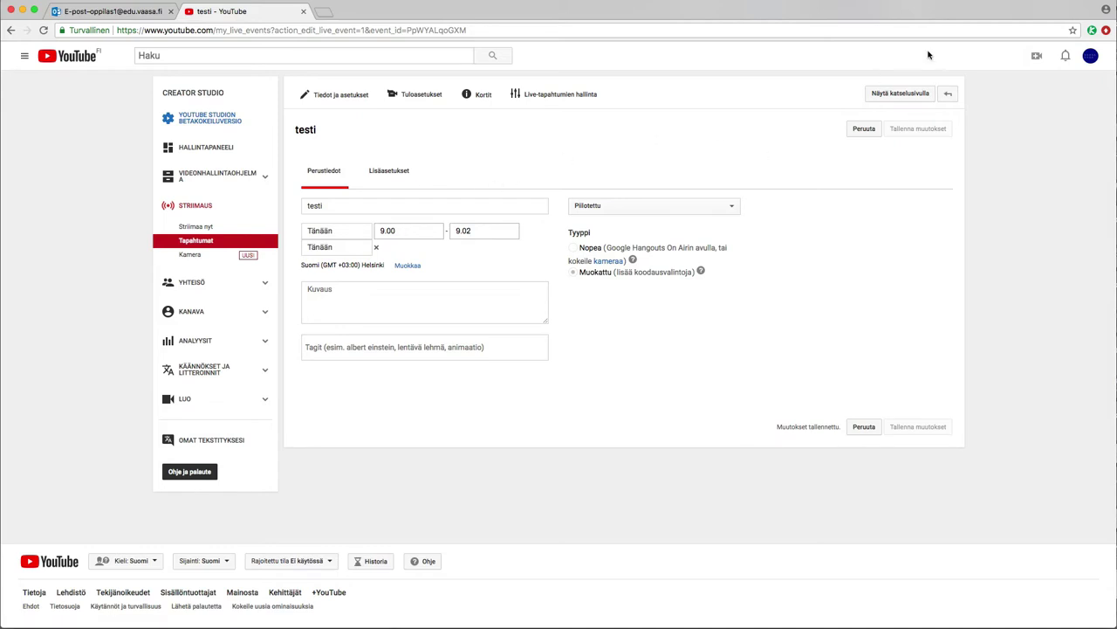
# Go through the classic Creator Studio dashboard to the YouTube Studio beta and show the channel's video list.
pyautogui.click(1092, 58)
pyautogui.click(1023, 124)
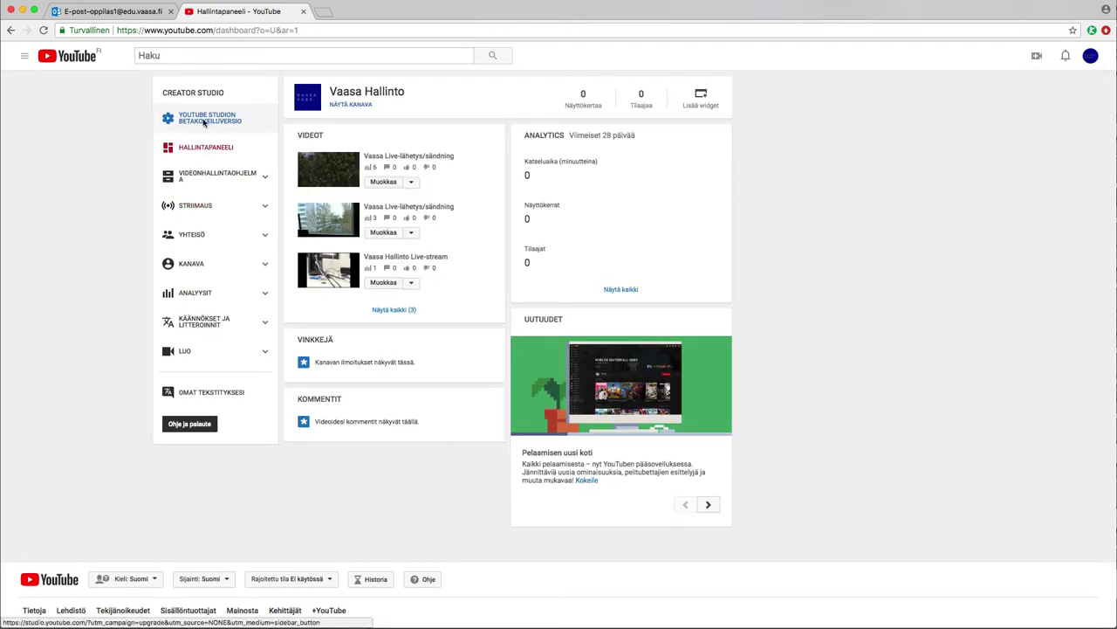
pyautogui.click(204, 122)
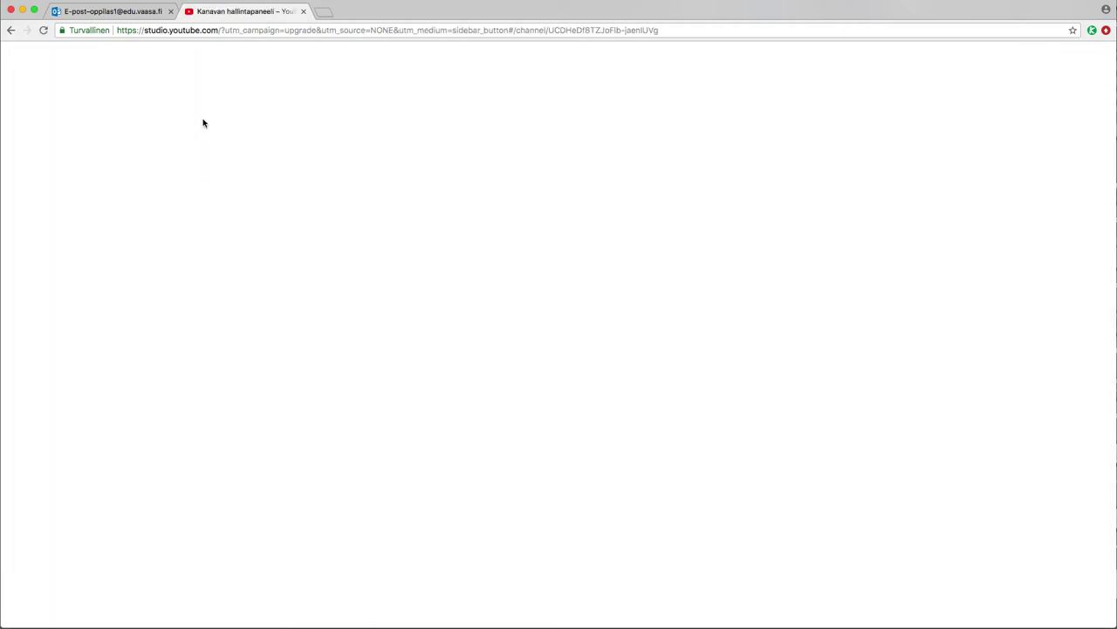
pyautogui.click(50, 209)
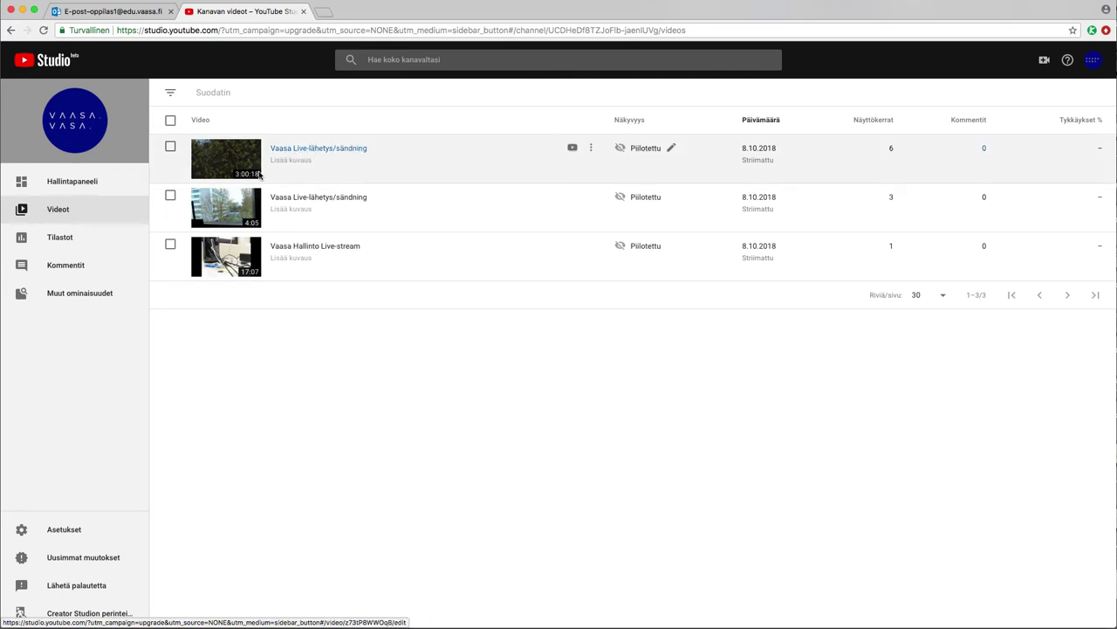
# Examine the 3:00:18 "Vaasa Live-lähetys/sändning" recording's basic and additional details and its video editor, ending on the channel dashboard.
pyautogui.click(313, 150)
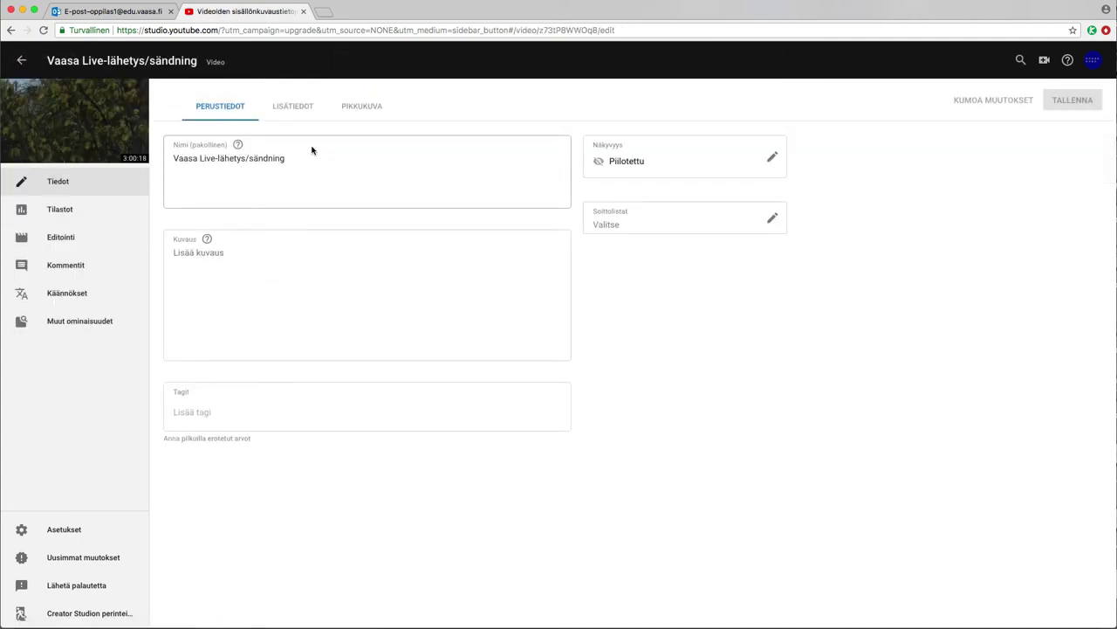
pyautogui.click(294, 106)
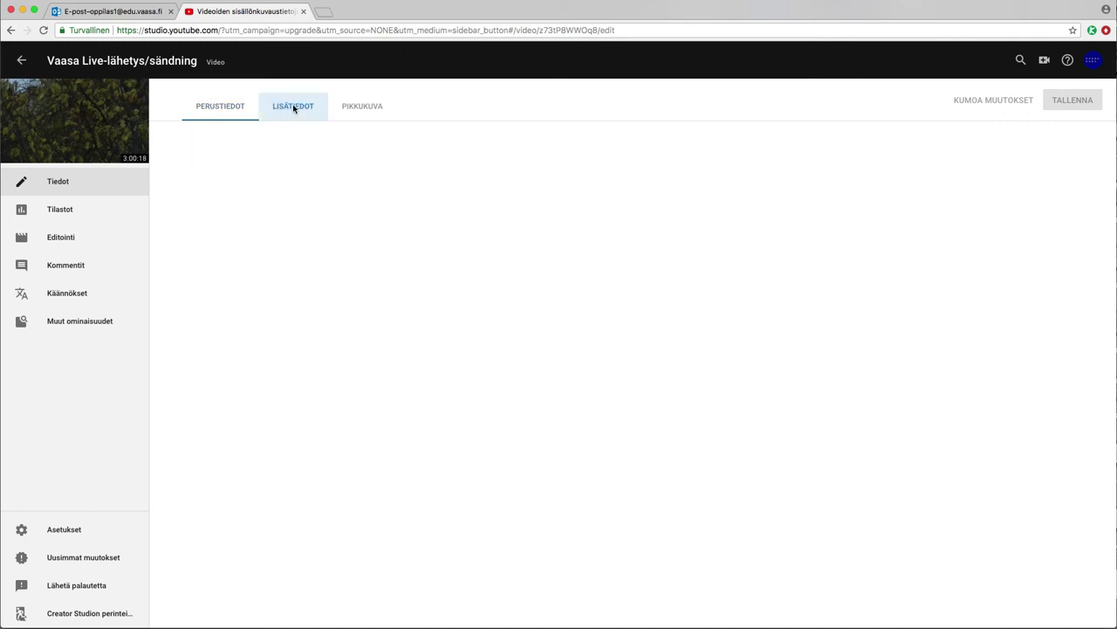
pyautogui.click(59, 237)
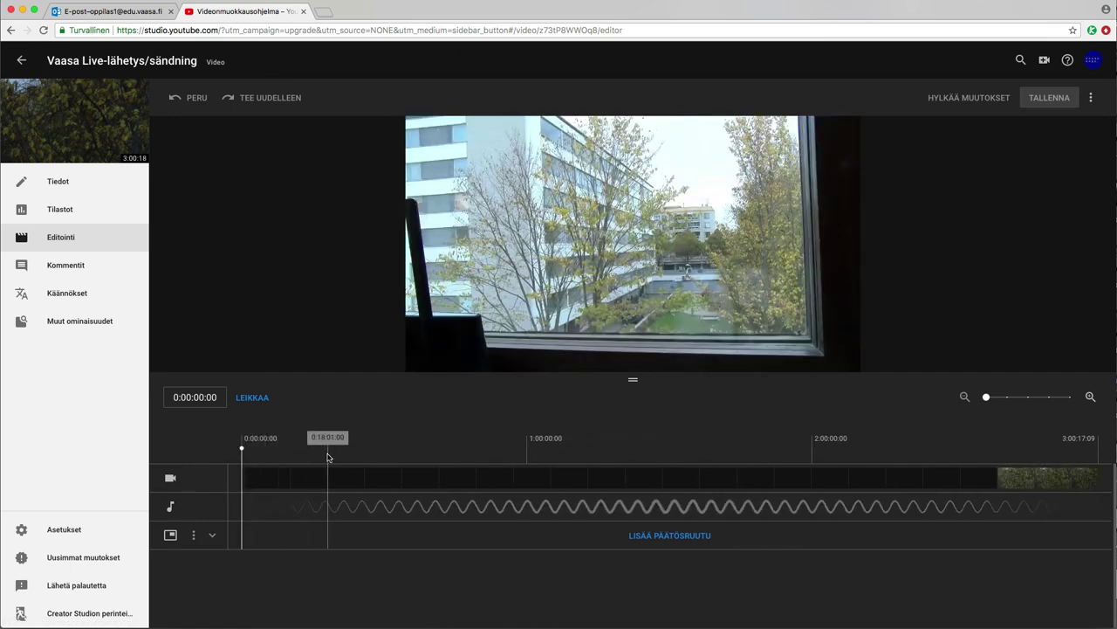
pyautogui.moveTo(692, 233)
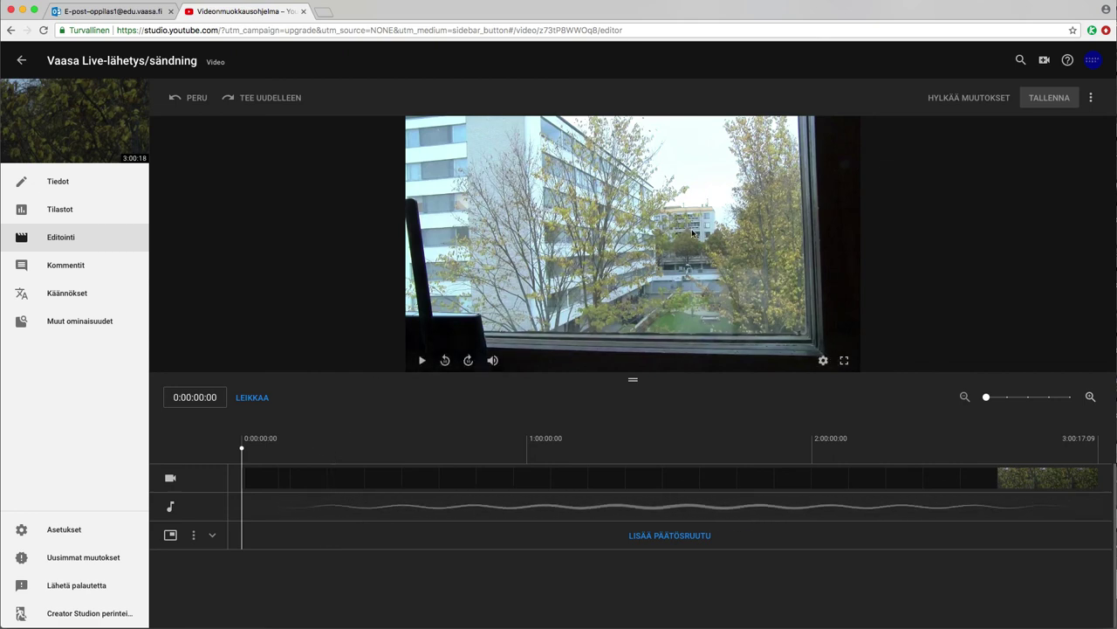
pyautogui.click(21, 61)
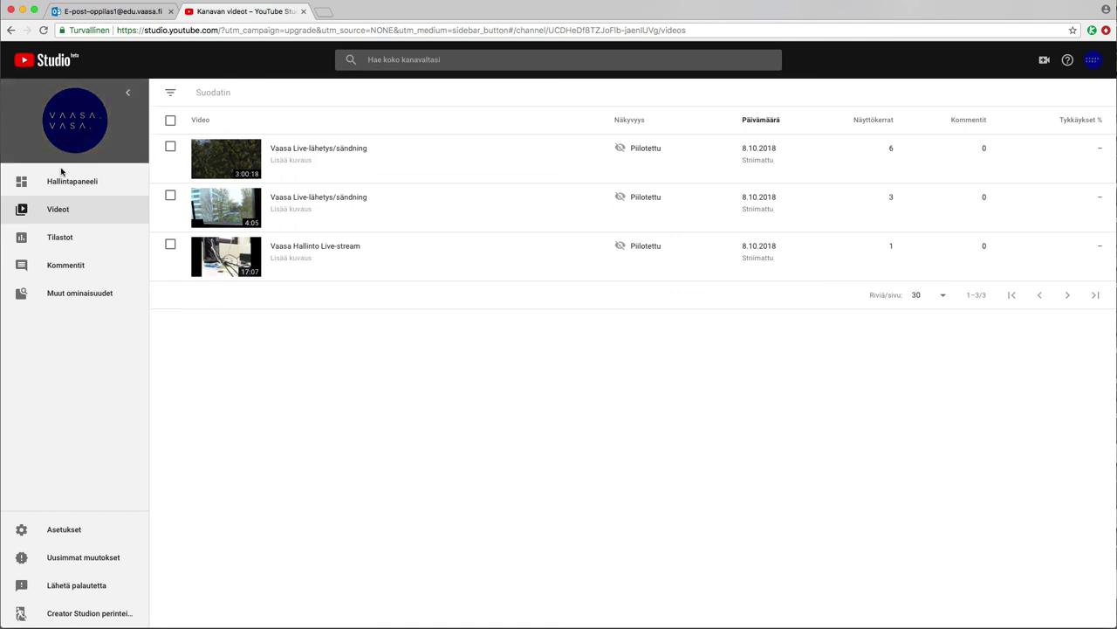
pyautogui.click(60, 180)
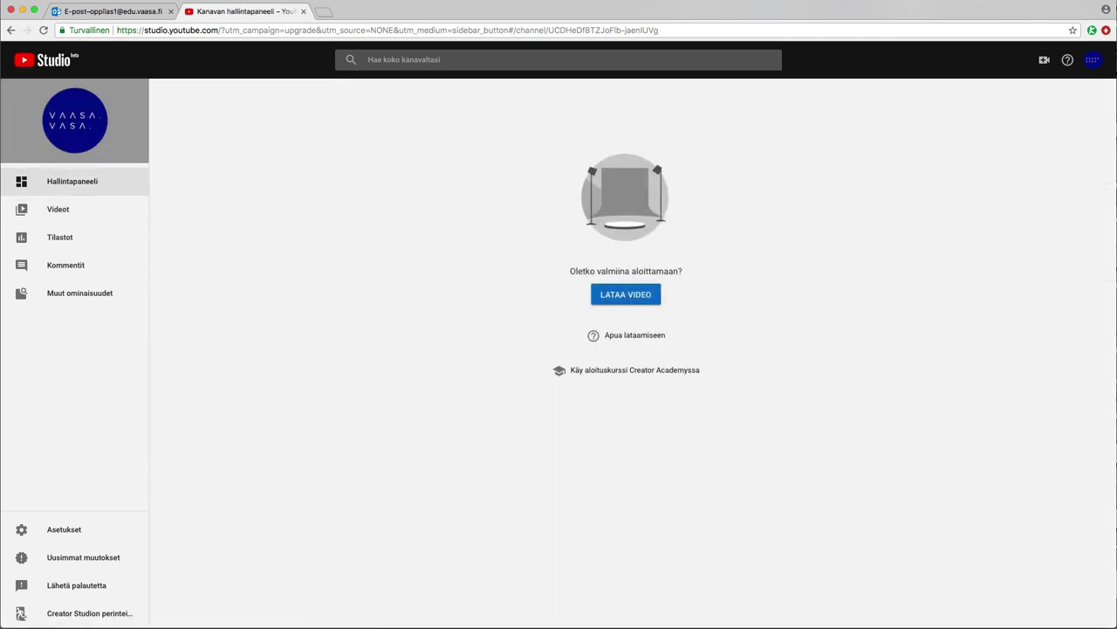